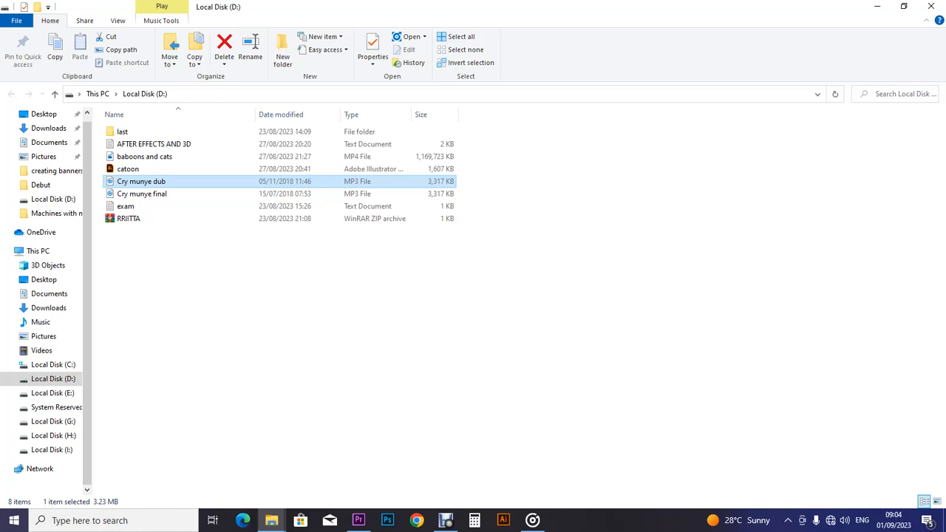
# - Minimize the Local Disk (D:) window and try to play the "Land Scape no bg" video in Windows Media Player, closing the player again
pyautogui.click(877, 6)
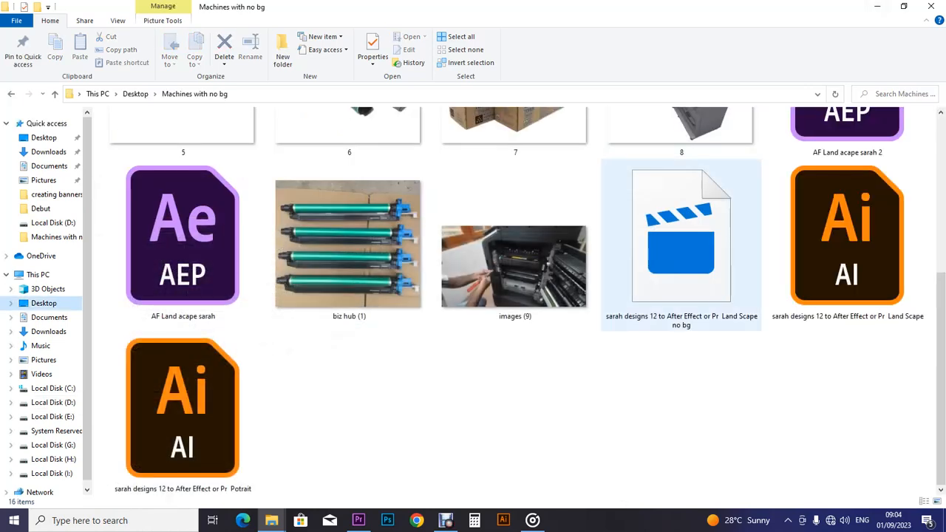
pyautogui.click(666, 223)
pyautogui.rightClick(665, 223)
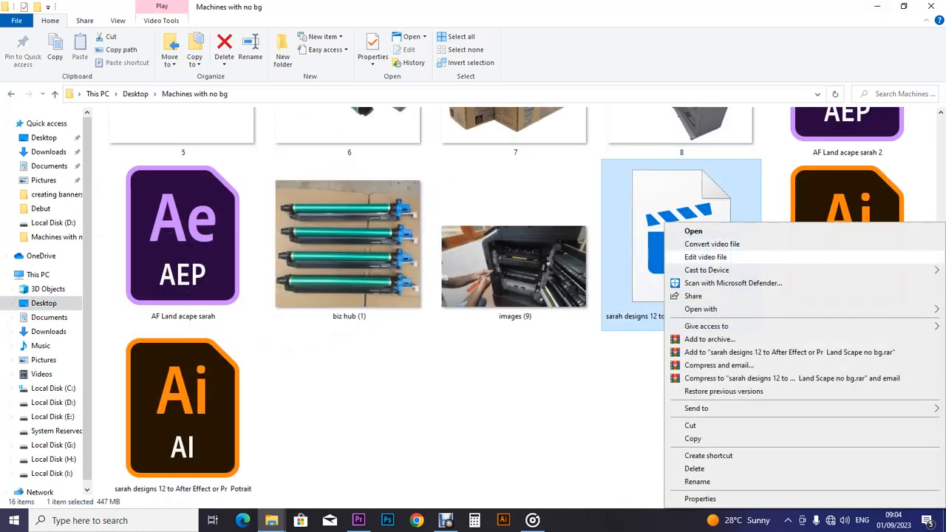
pyautogui.moveTo(702, 309)
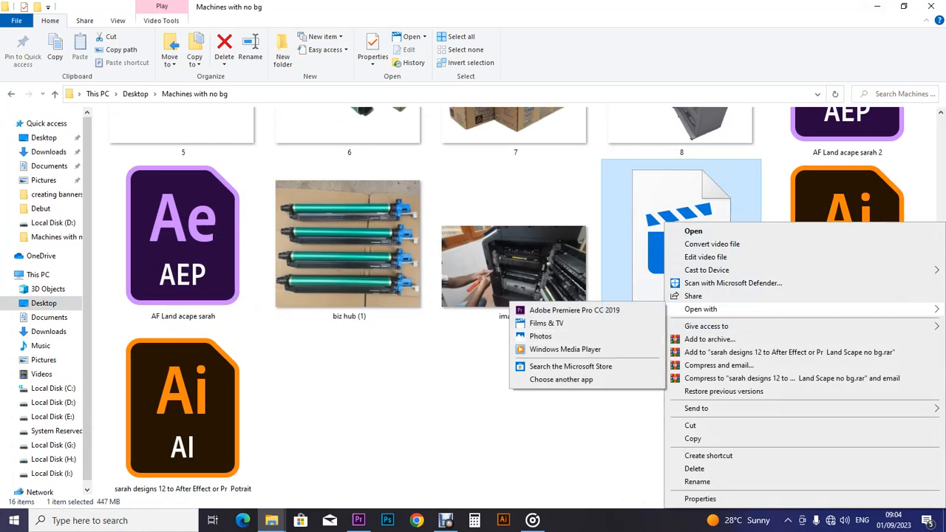
pyautogui.click(564, 348)
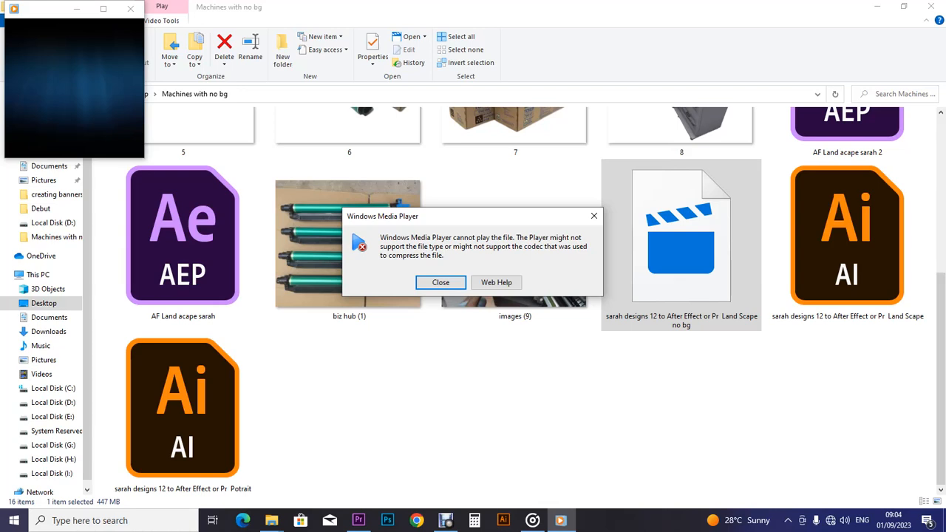
pyautogui.click(594, 216)
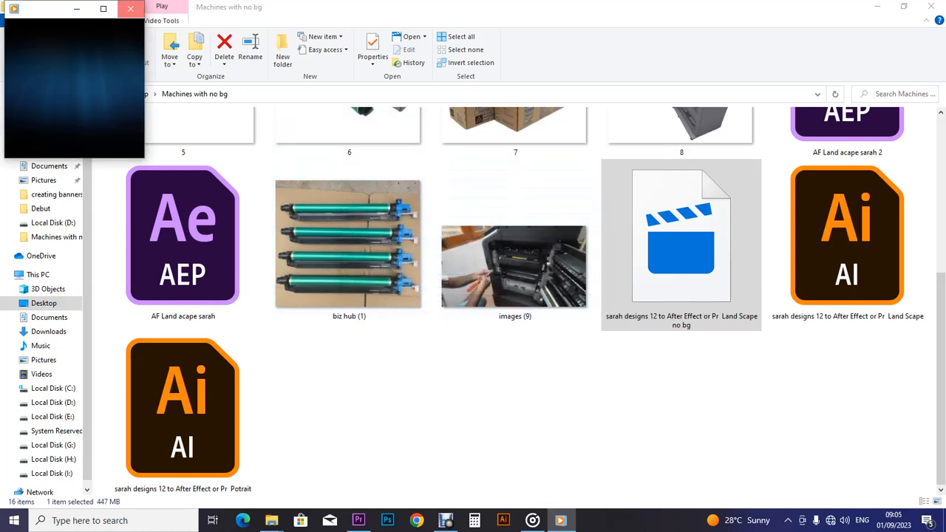
pyautogui.click(130, 8)
# - Try to play the "Land Scape no bg" video in Films & TV and close that app again
pyautogui.rightClick(635, 222)
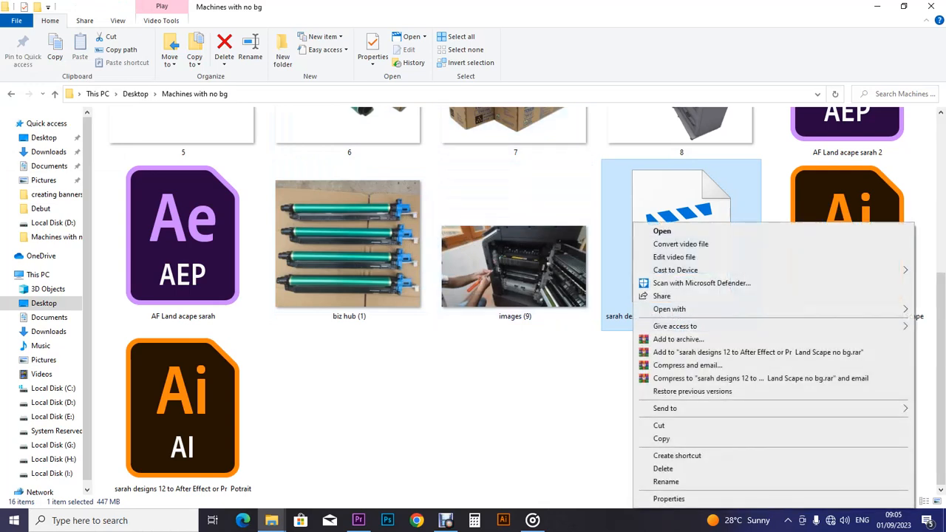
pyautogui.moveTo(669, 309)
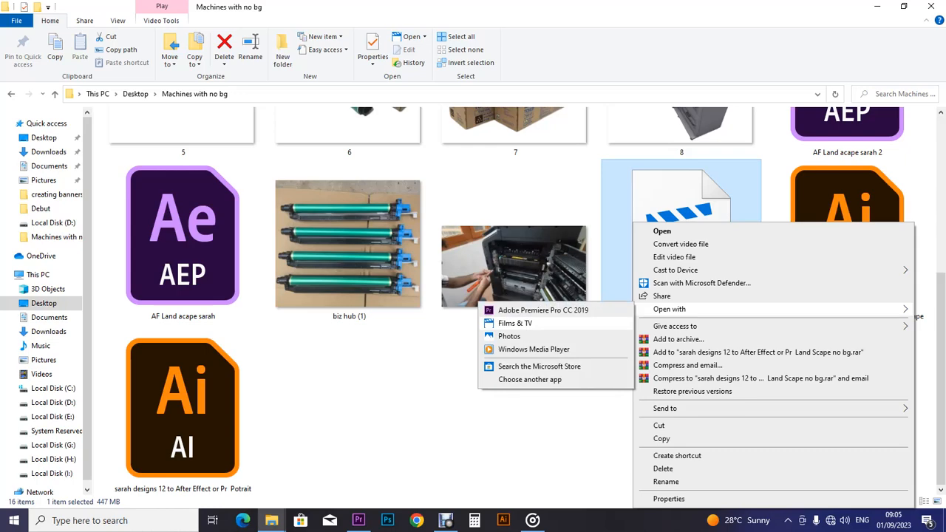
pyautogui.click(515, 323)
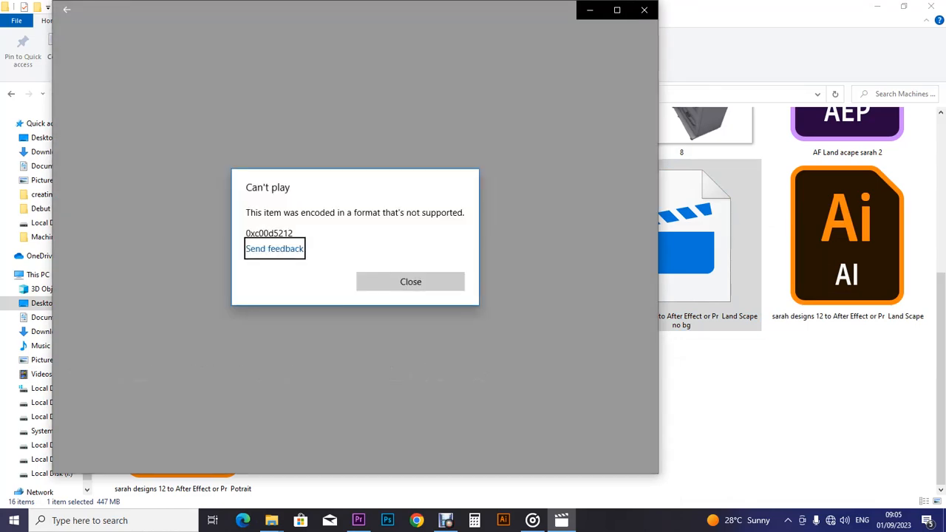
pyautogui.click(410, 281)
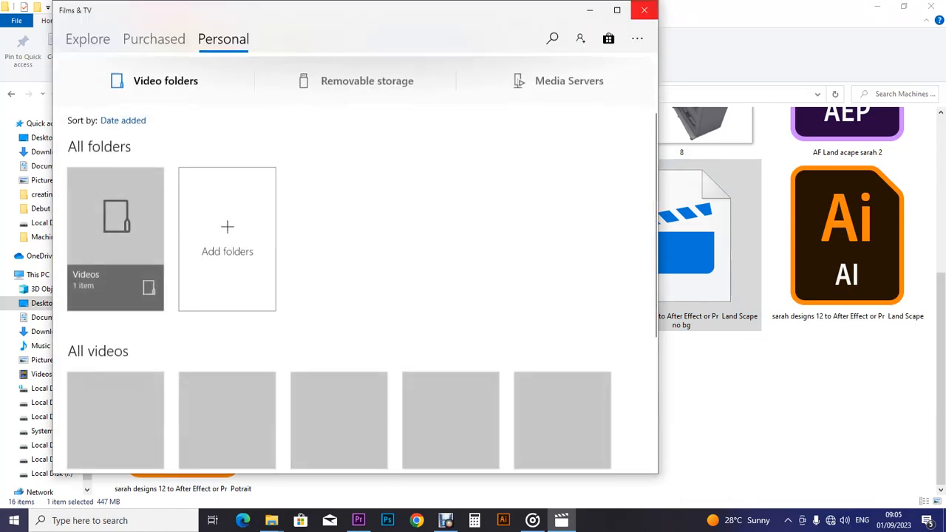
pyautogui.click(643, 9)
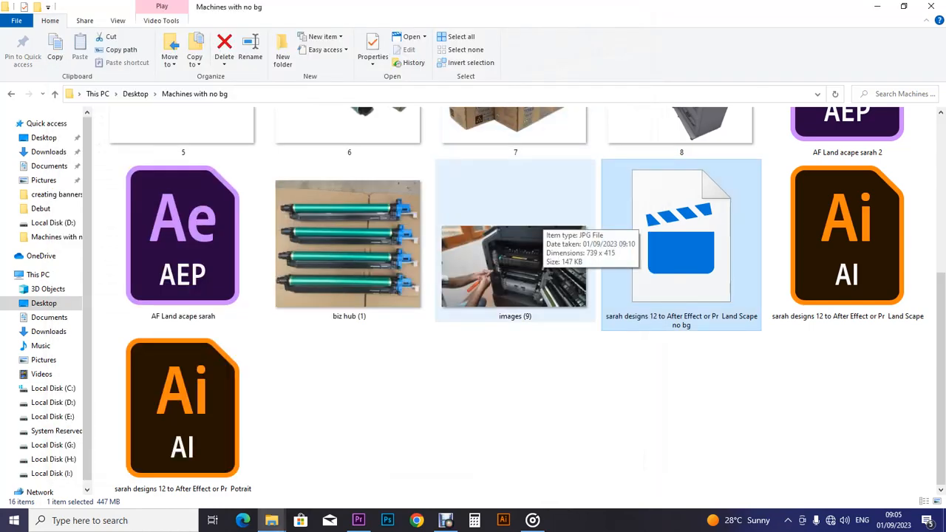
# - Switch to Adobe Premiere Pro, import the "Land Scape no bg" video into the tyu project and load it in the Source monitor
pyautogui.moveTo(669, 238); pyautogui.dragTo(196, 410)
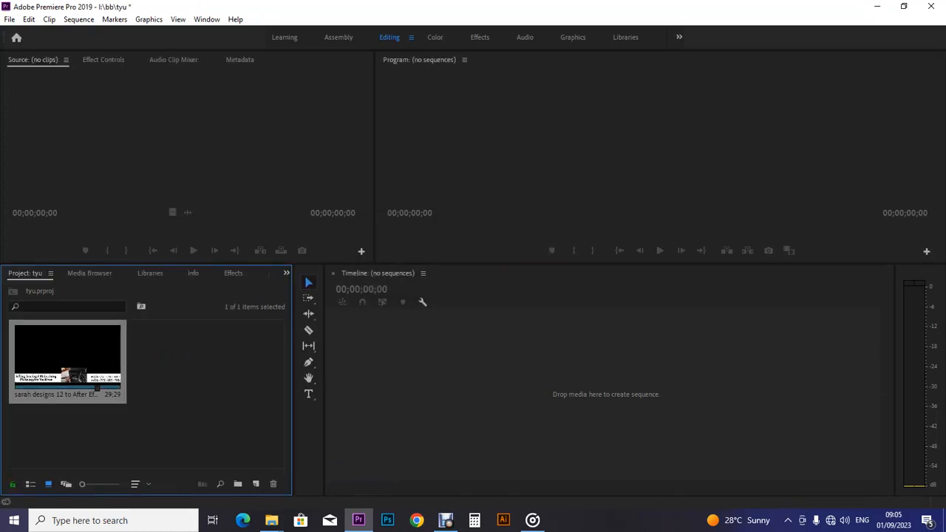
pyautogui.doubleClick(97, 362)
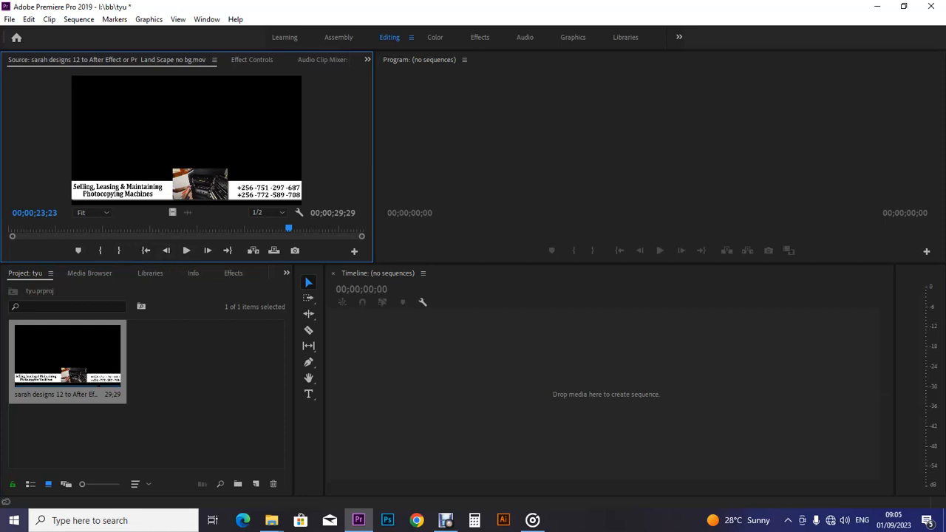
# - Play the banner video from its start in the Source monitor, then return the playhead to frame 1
pyautogui.moveTo(288, 229); pyautogui.dragTo(10, 228)
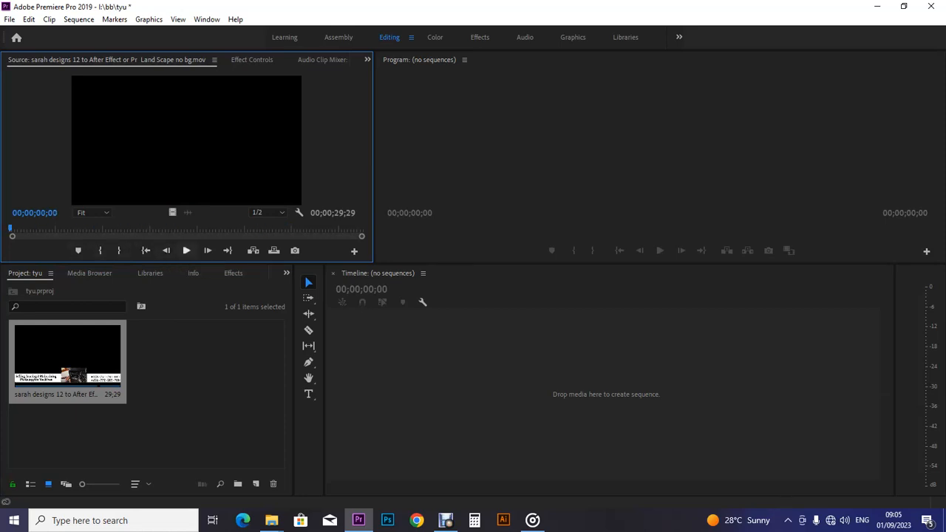
pyautogui.click(186, 250)
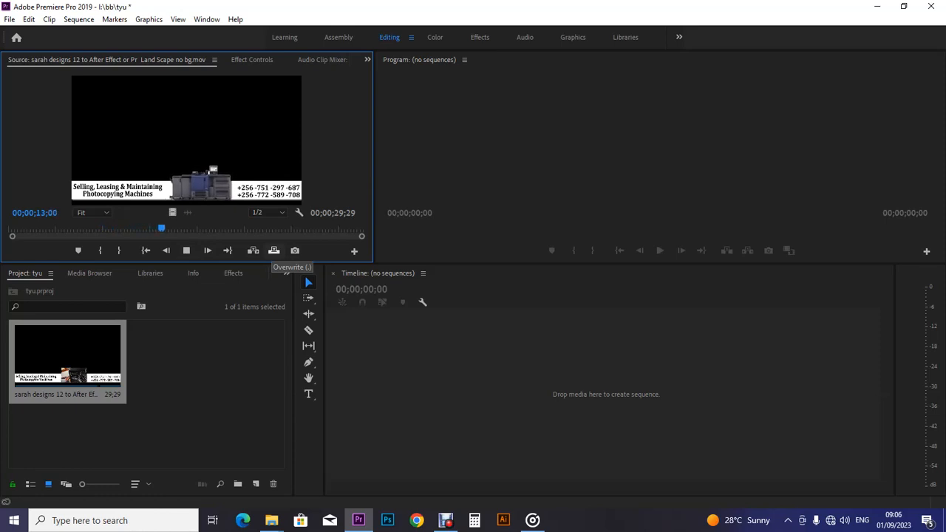
pyautogui.write('1')
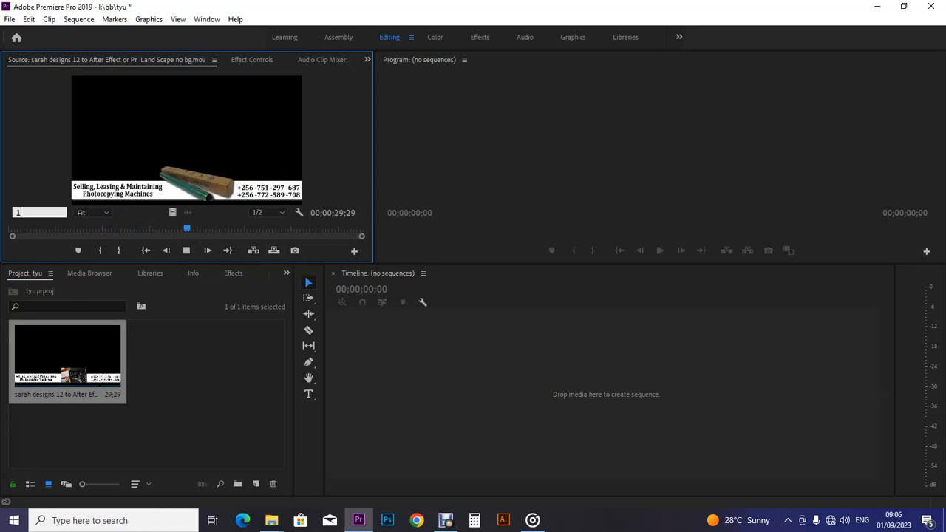
pyautogui.press('Return')
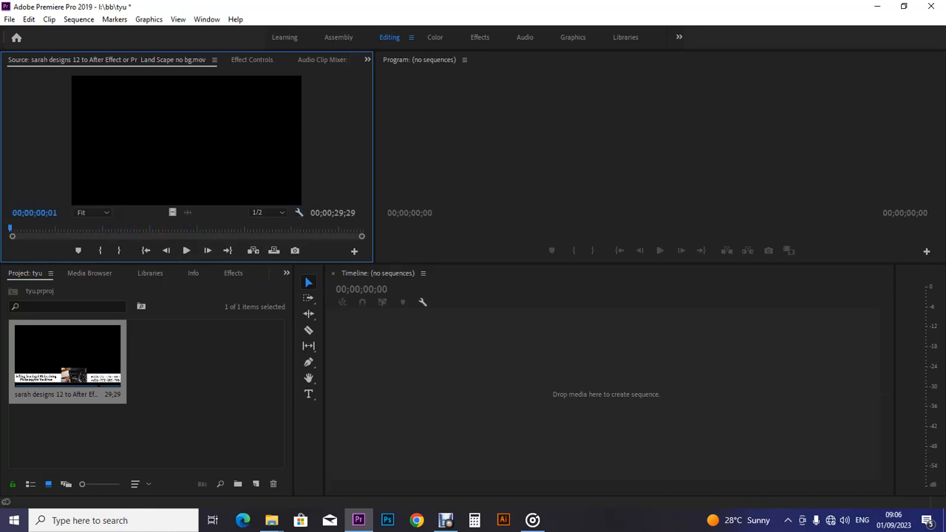
# - Preview the banner video in the maximized Source monitor, stop playback and restore the panel layout
pyautogui.press('`')
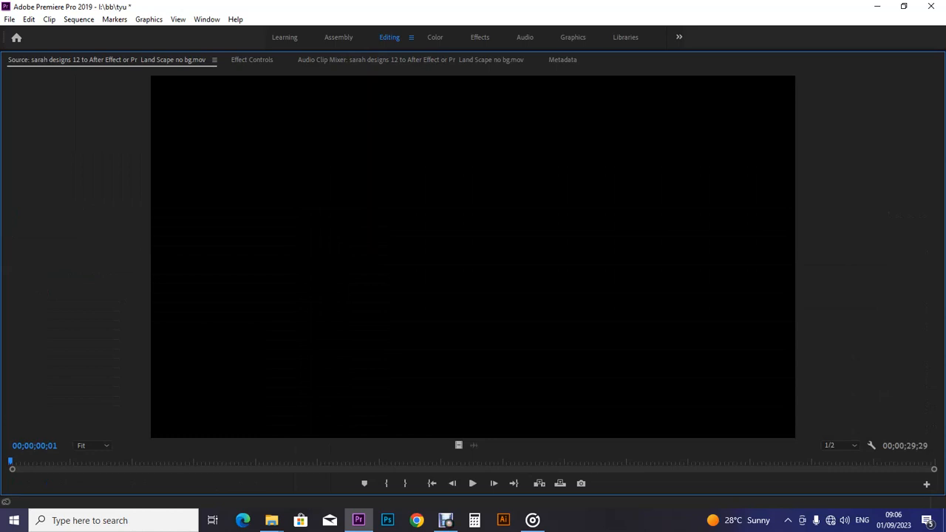
pyautogui.click(472, 483)
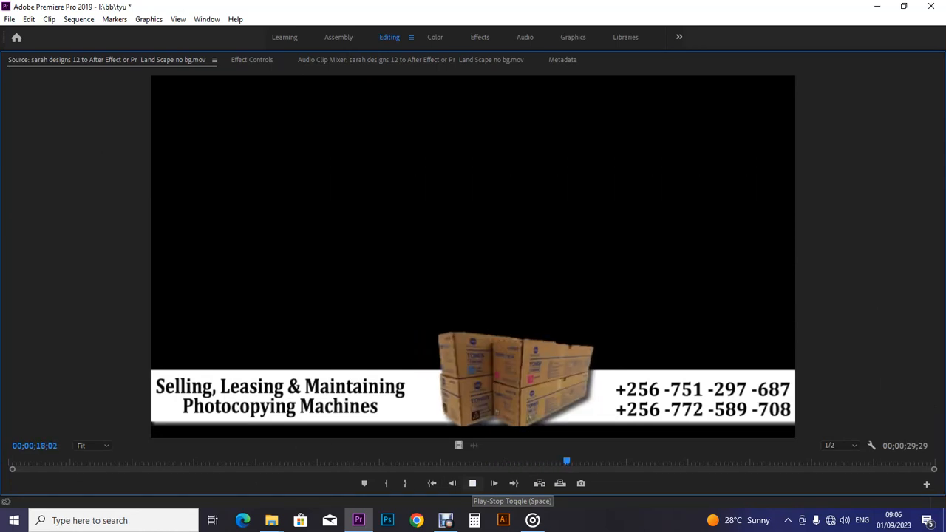
pyautogui.click(472, 483)
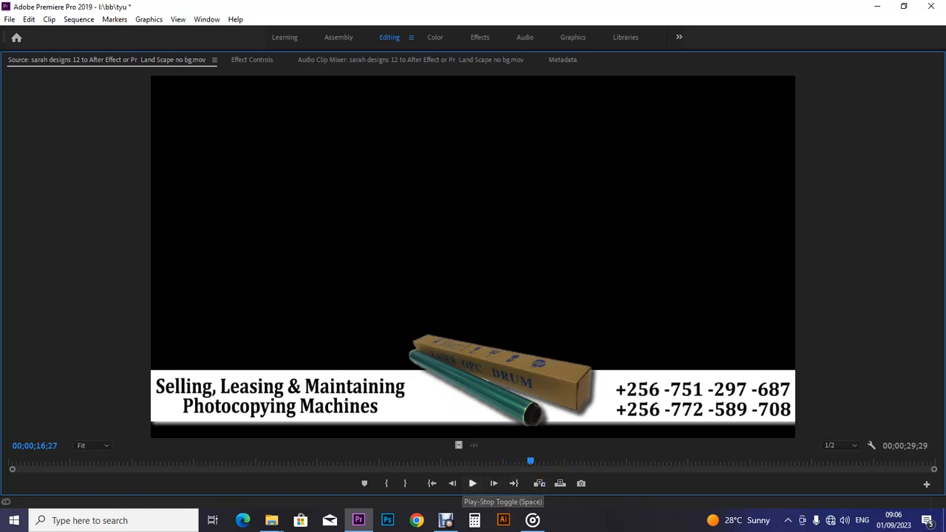
pyautogui.click(472, 484)
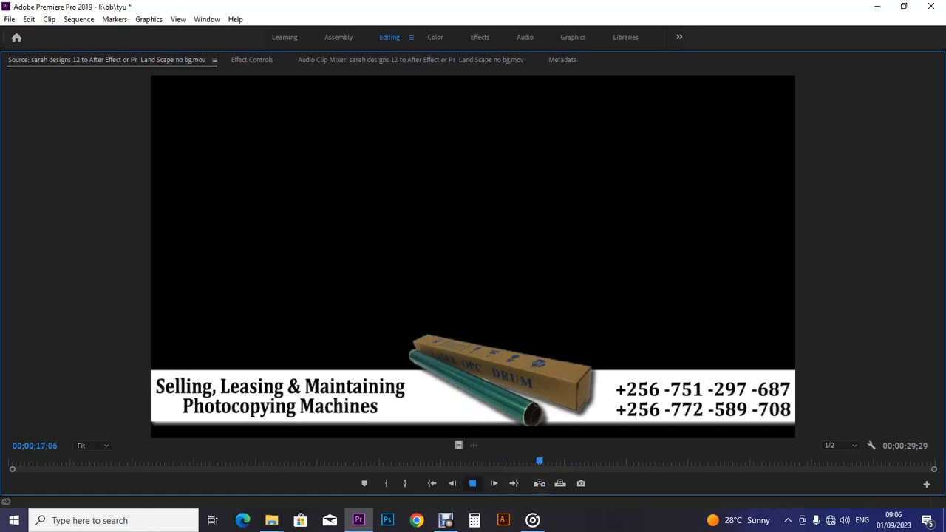
pyautogui.press('space')
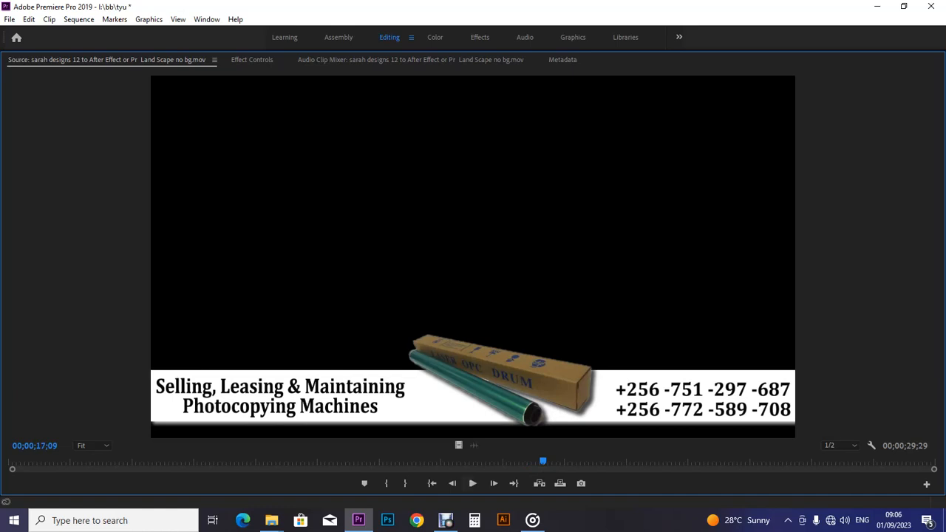
pyautogui.press('`')
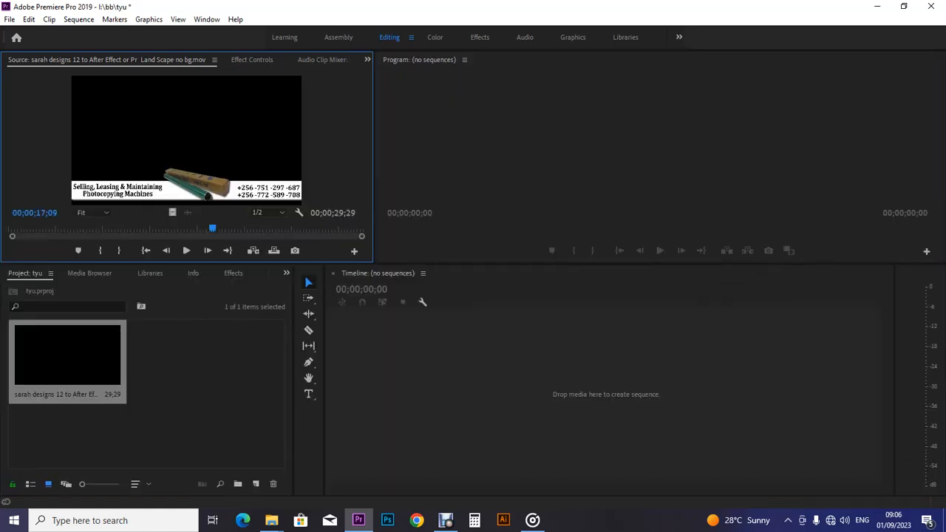
# - Create a new sequence from the banner video, with the clip on track V1 and the playhead at the start
pyautogui.click(255, 483)
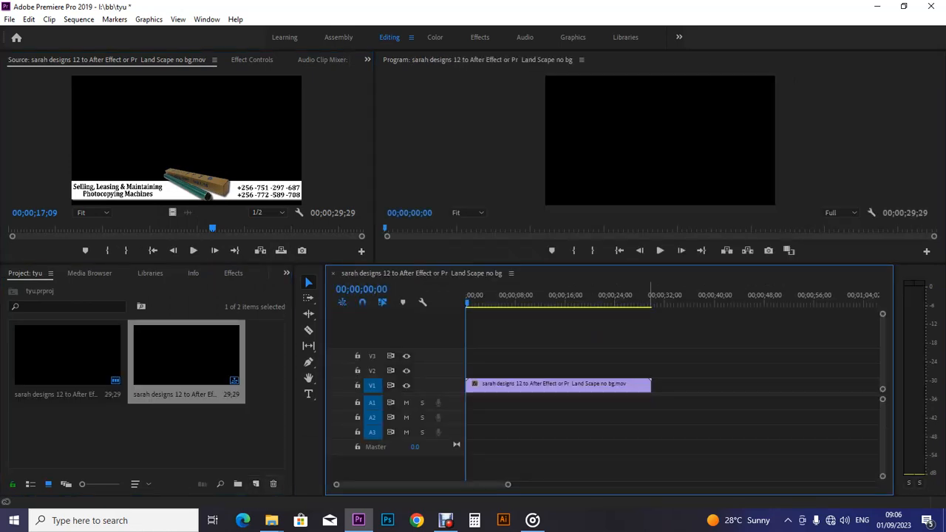
pyautogui.moveTo(649, 294); pyautogui.dragTo(466, 294)
pyautogui.hotkey('shift', '4')
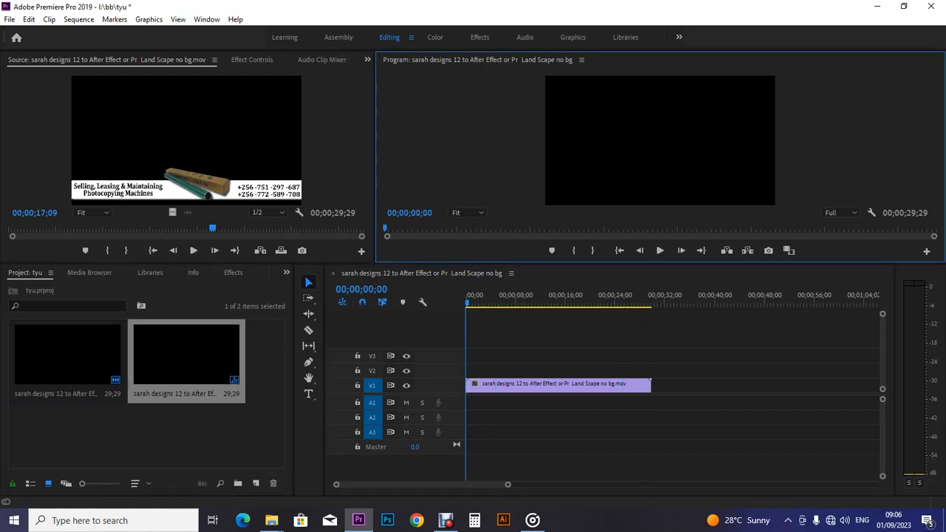
# - Enlarge the Program monitor to preview the sequence, stop playback and give the timeline its height back
pyautogui.moveTo(473, 264); pyautogui.dragTo(473, 403)
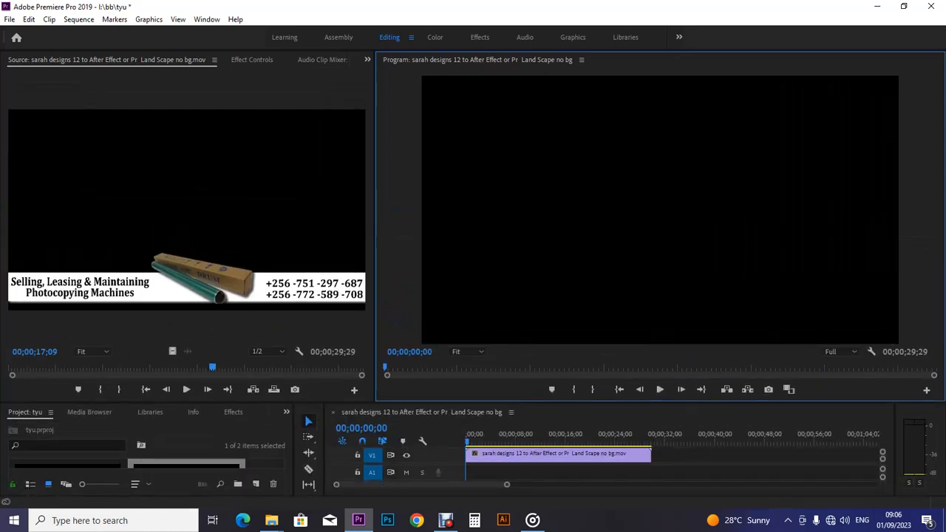
pyautogui.moveTo(376, 222); pyautogui.dragTo(232, 222)
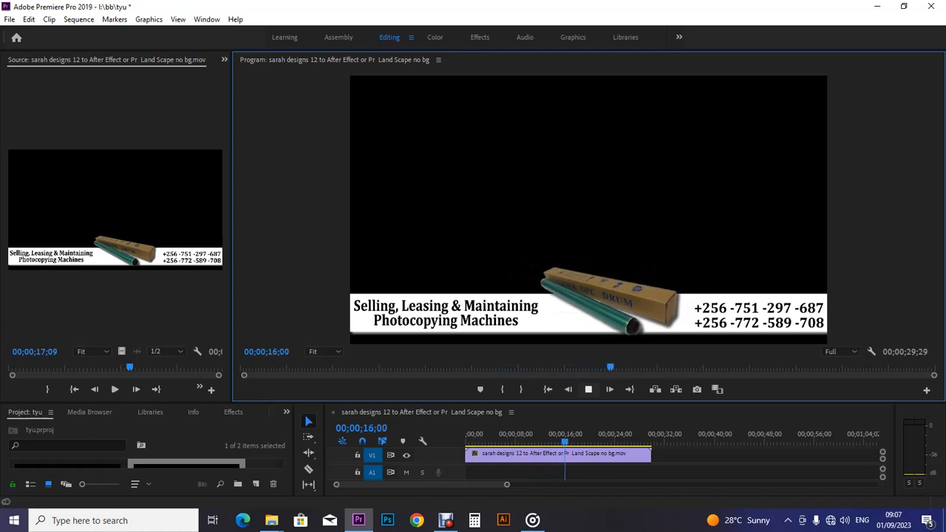
pyautogui.press('space')
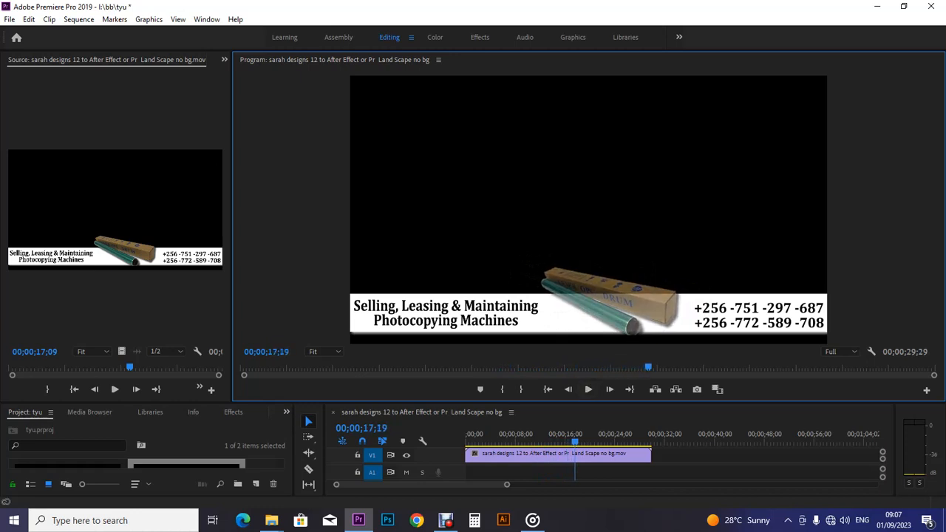
pyautogui.moveTo(568, 402); pyautogui.dragTo(568, 265)
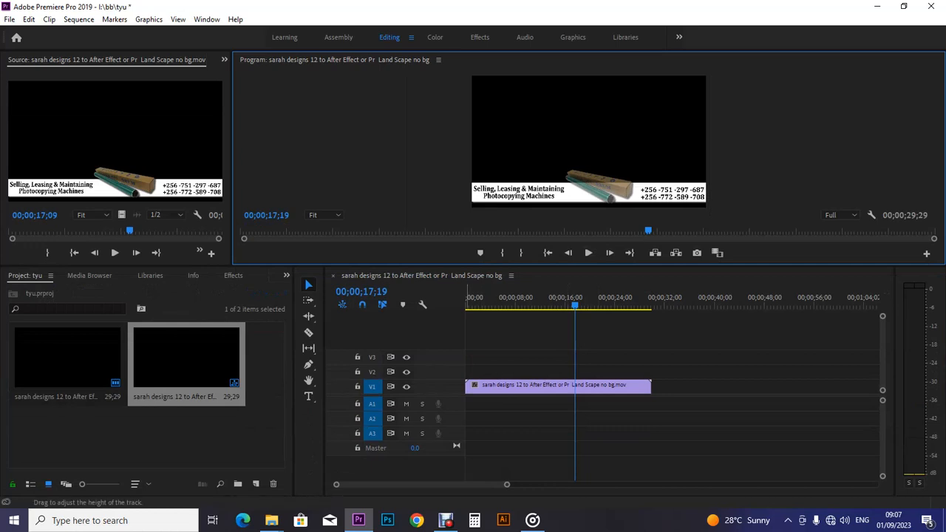
# - Import biz hub (1).jpeg from the Machines with no bg folder and lay it on track V3 from the start to 00;00;32;01
pyautogui.moveTo(271, 520)
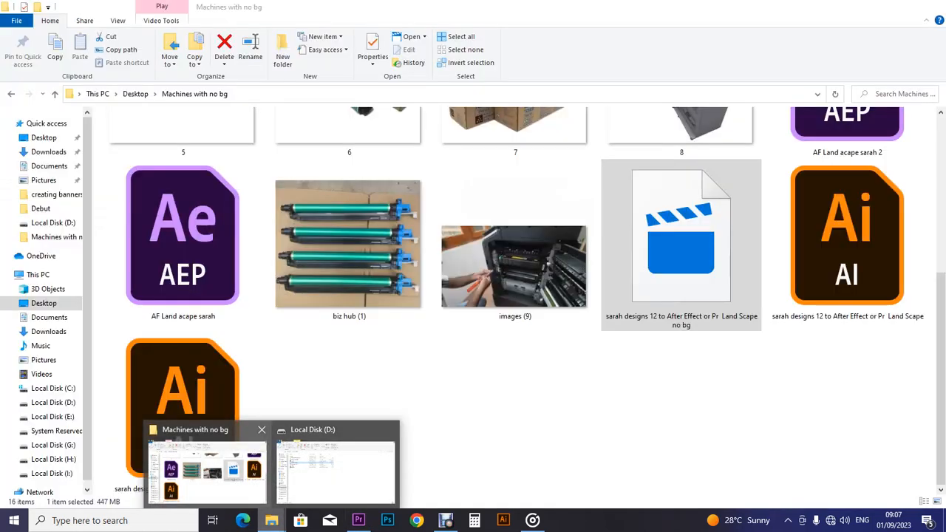
pyautogui.click(207, 469)
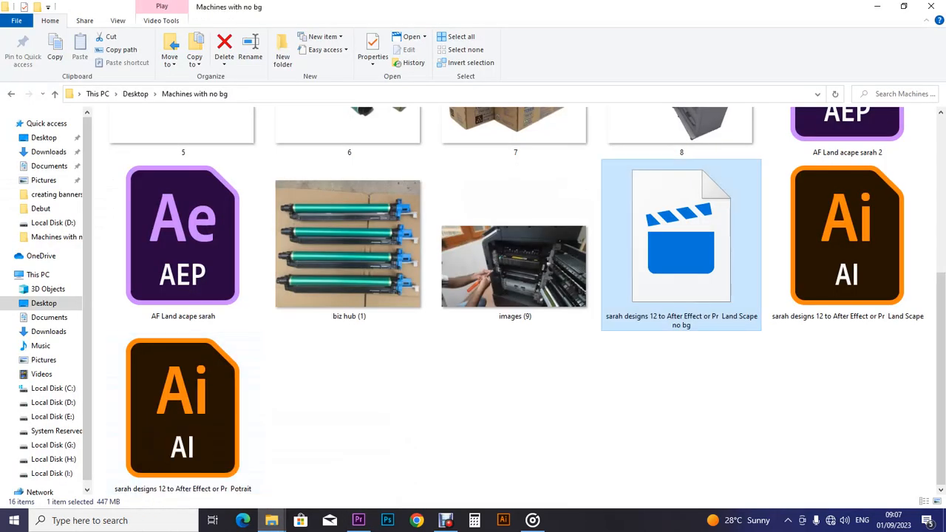
pyautogui.click(514, 266)
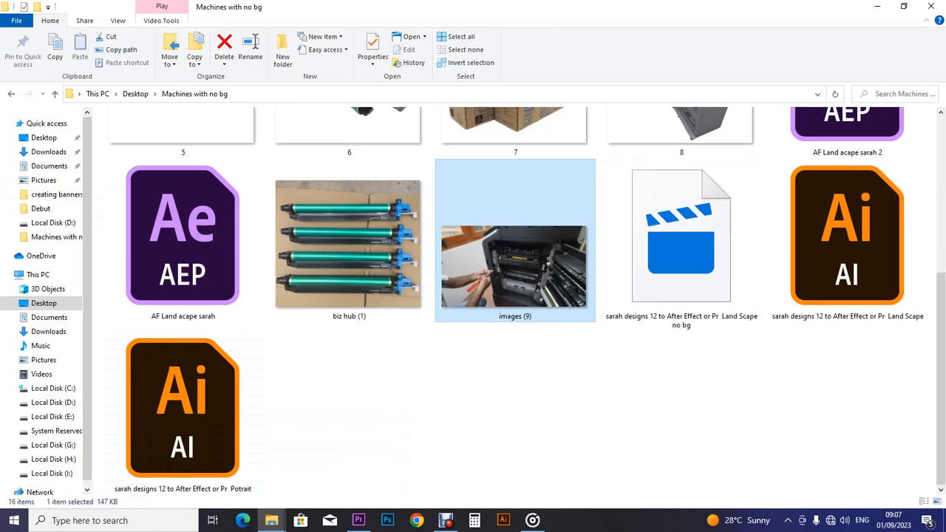
pyautogui.moveTo(940, 311)
pyautogui.mouseDown()
pyautogui.moveTo(940, 153)
pyautogui.moveTo(940, 309)
pyautogui.mouseUp()
pyautogui.moveTo(347, 244); pyautogui.dragTo(399, 407)
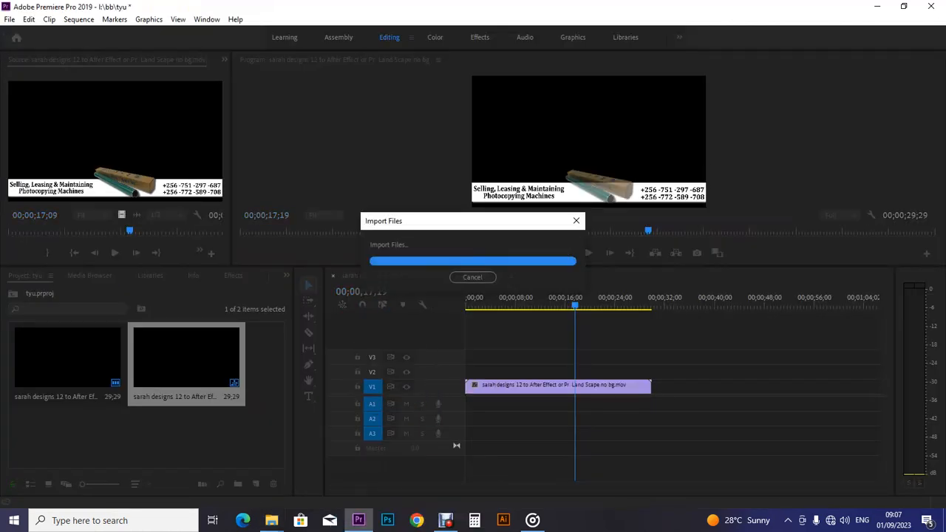
pyautogui.moveTo(222, 381); pyautogui.dragTo(664, 357)
pyautogui.click(602, 357)
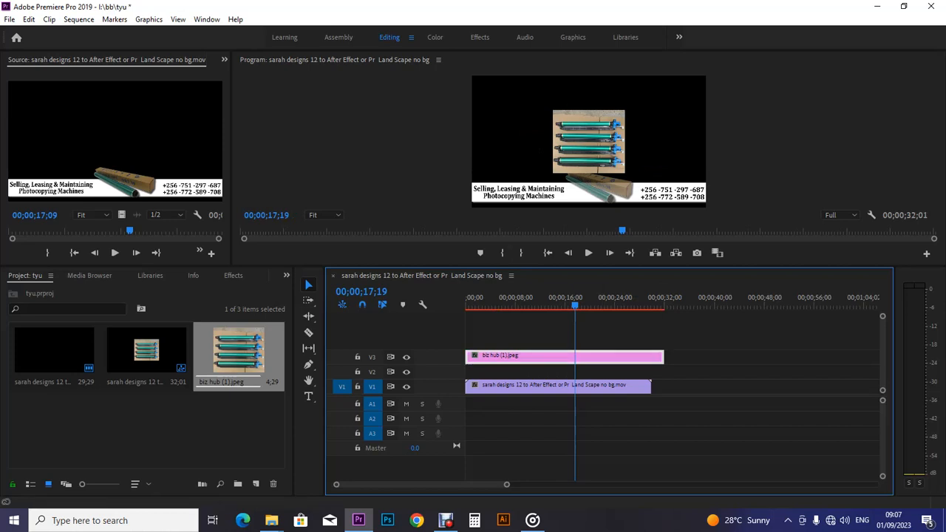
# - Scale the biz hub (1).jpeg clip on track V3 to 350 so it fills the frame
pyautogui.click(224, 59)
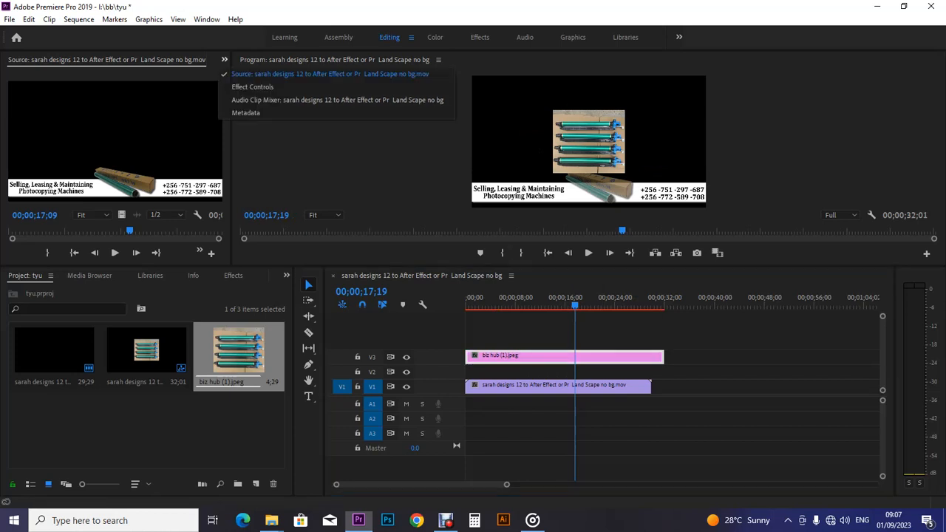
pyautogui.click(255, 73)
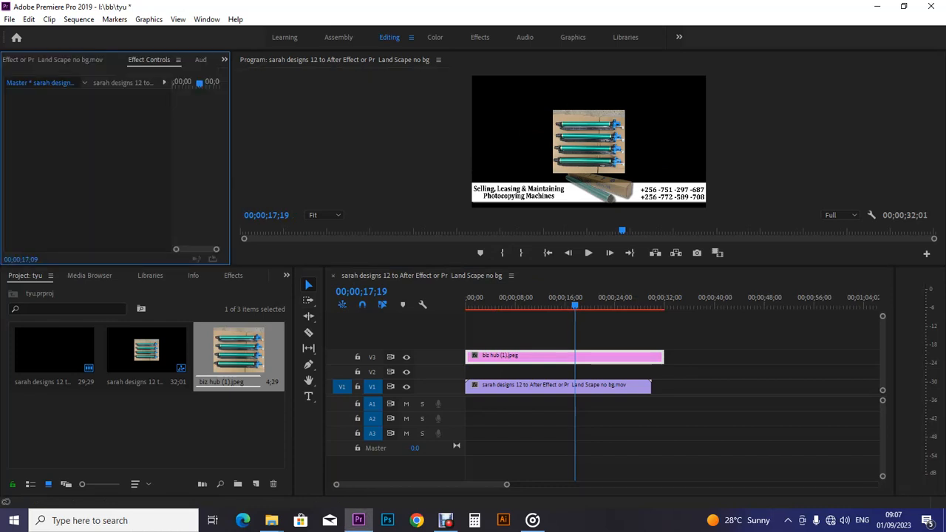
pyautogui.click(505, 357)
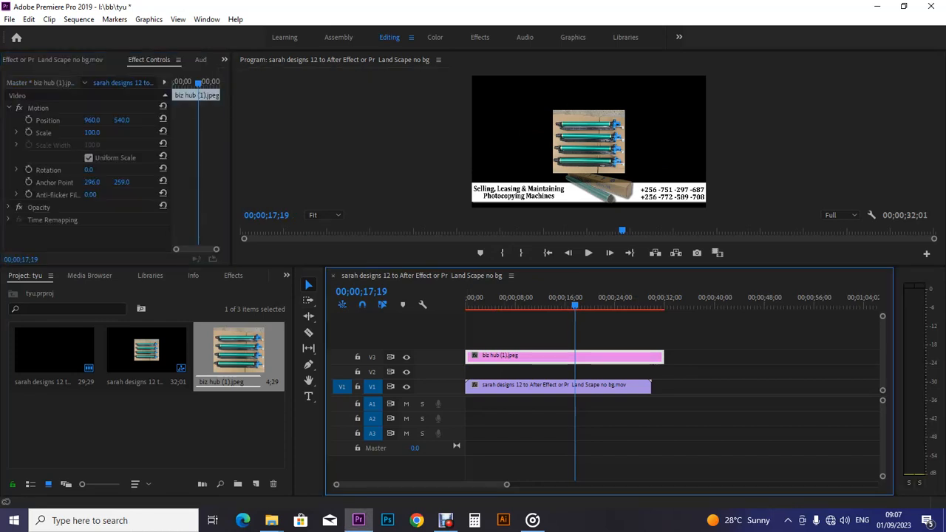
pyautogui.hotkey('shift', '5')
pyautogui.moveTo(92, 132); pyautogui.dragTo(276, 132)
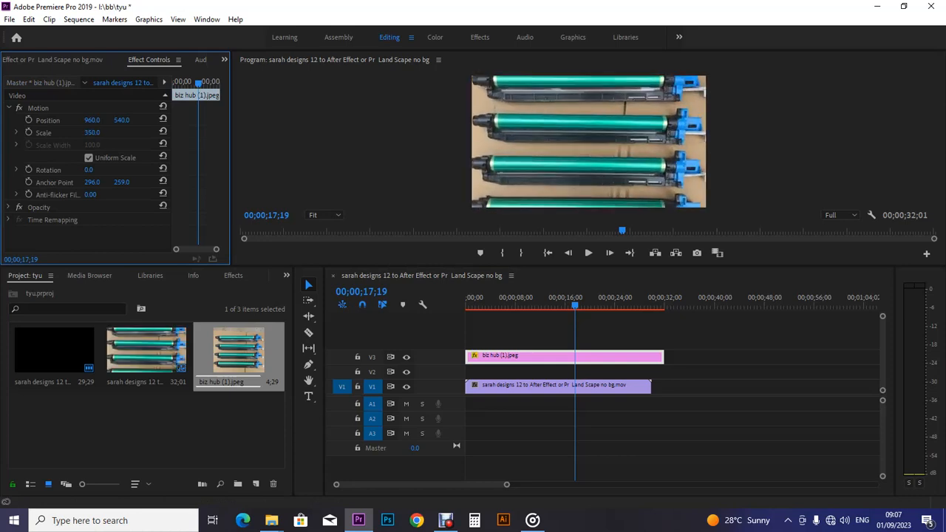
# - Move the banner clip from track V1 to V4 above the image and play the sequence from 00;00;01;21
pyautogui.click(484, 386)
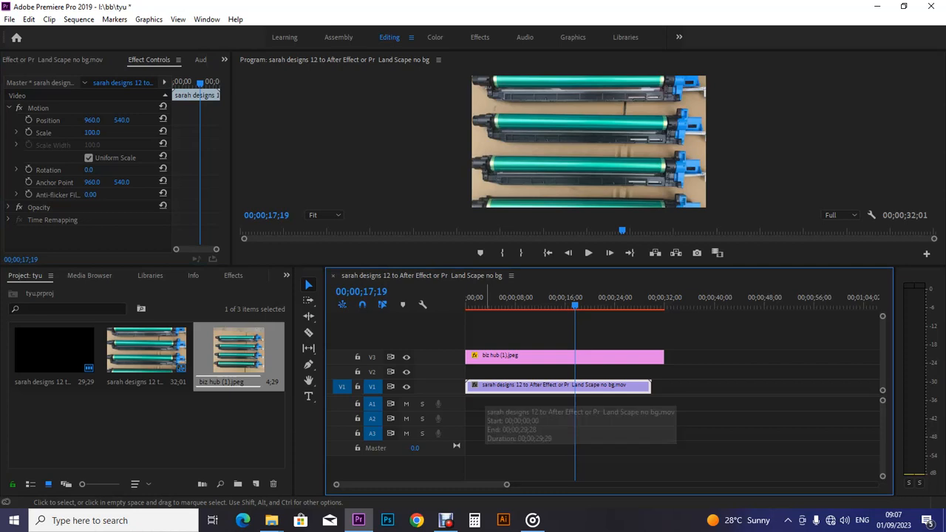
pyautogui.moveTo(484, 386); pyautogui.dragTo(484, 340)
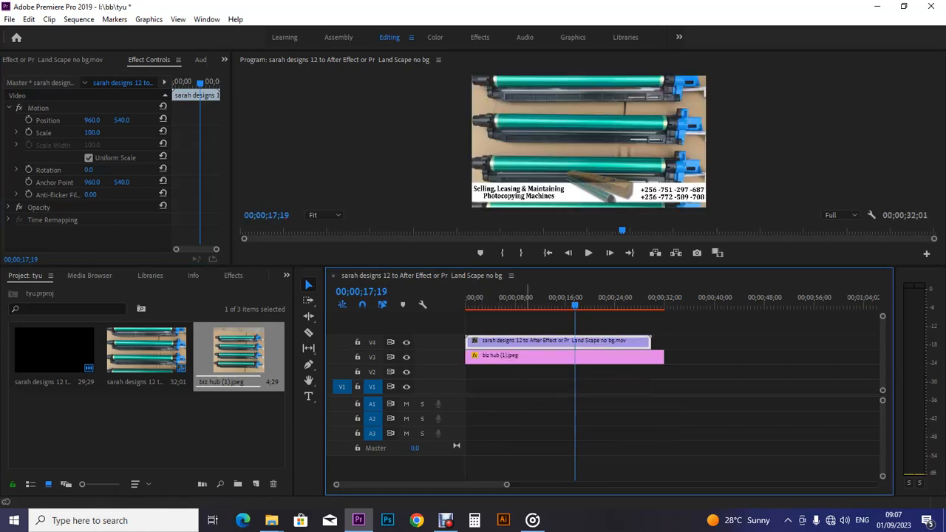
pyautogui.click(499, 303)
pyautogui.moveTo(499, 303); pyautogui.dragTo(475, 303)
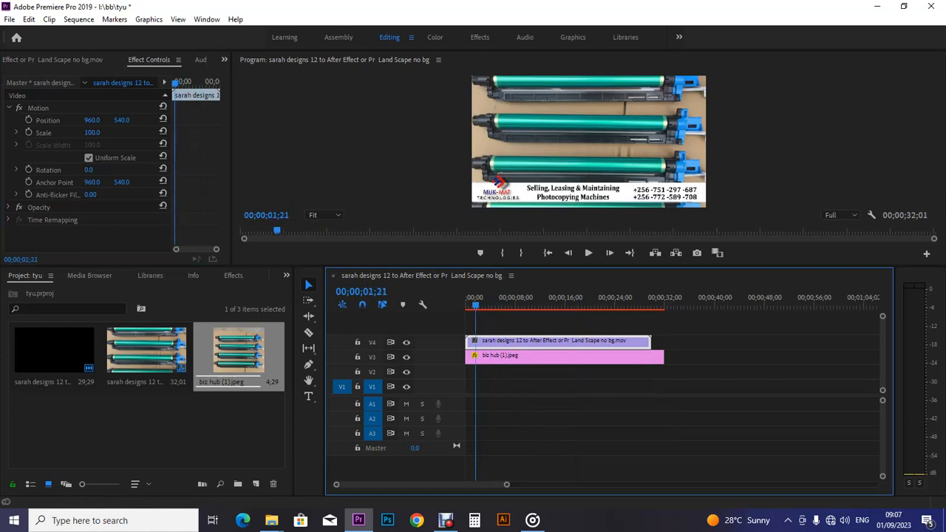
pyautogui.click(589, 253)
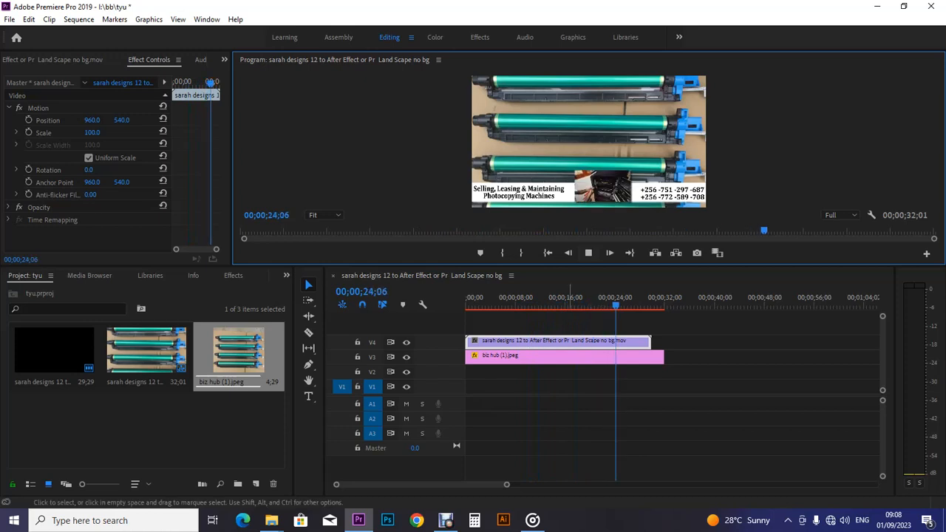
# - Delete the biz hub (1).jpeg clip from track V3
pyautogui.click(568, 356)
pyautogui.press('Delete')
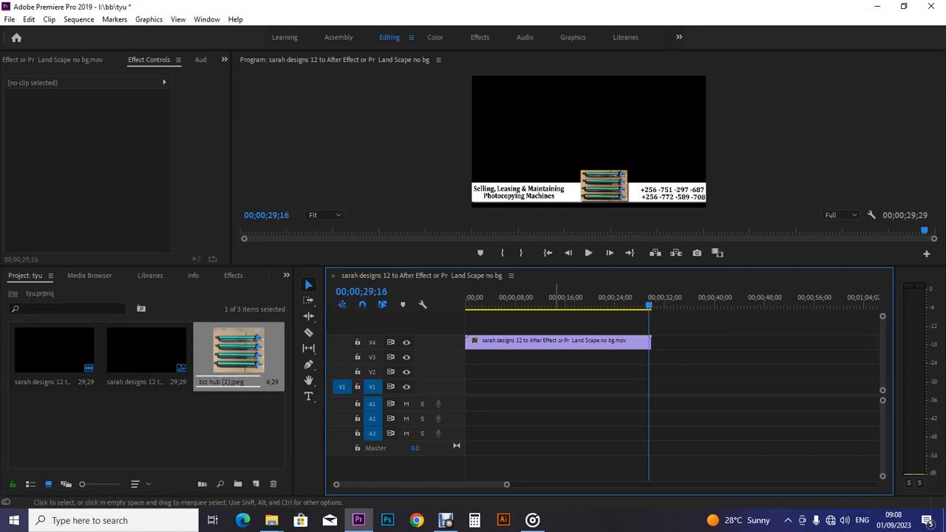
# - Place the playhead on the banner clip's final frame at 00;00;29;28 and mark the sequence's Out point there
pyautogui.press('=')
pyautogui.press('=')
pyautogui.press('=')
pyautogui.press('=')
pyautogui.press('=')
pyautogui.press('=')
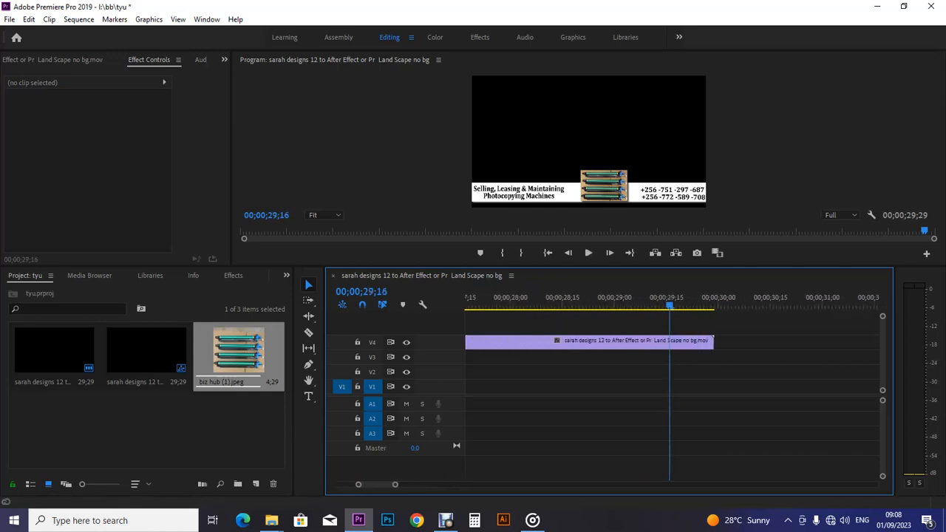
pyautogui.click(708, 302)
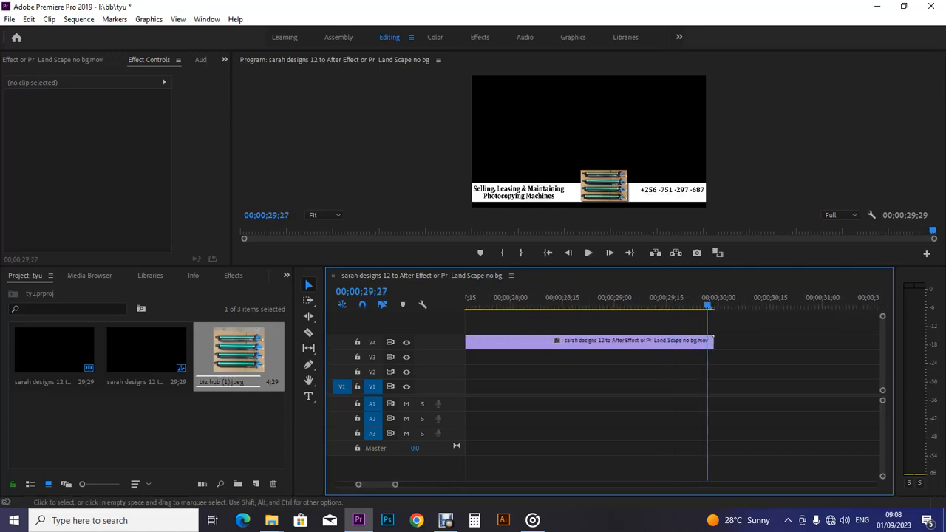
pyautogui.press('=')
pyautogui.press('=')
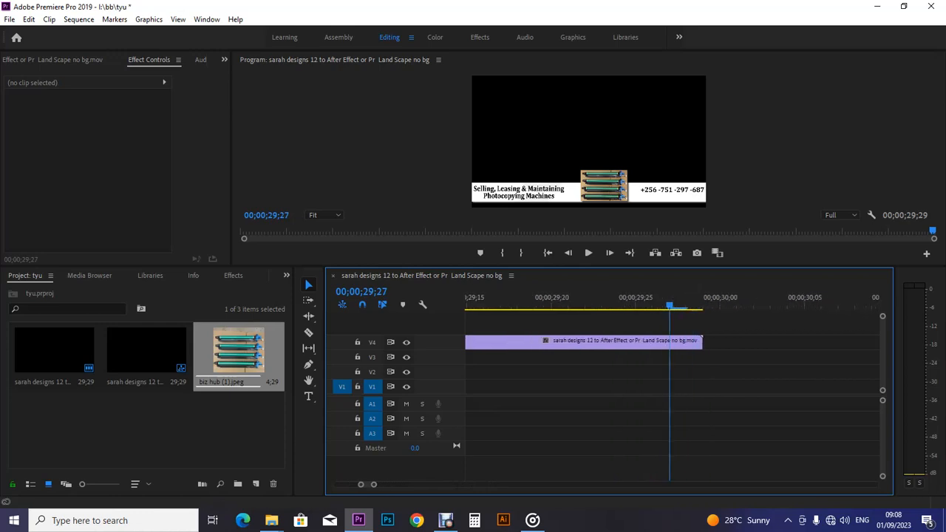
pyautogui.press('Right')
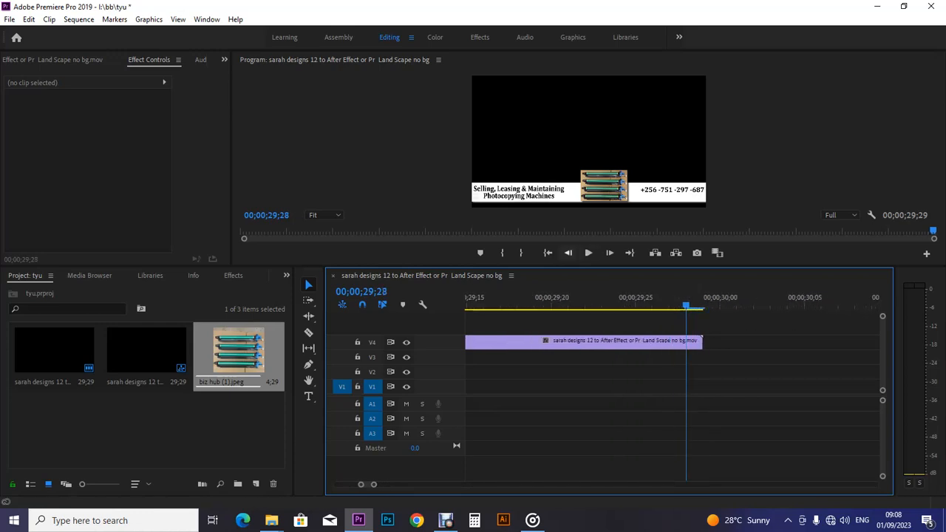
pyautogui.click(521, 253)
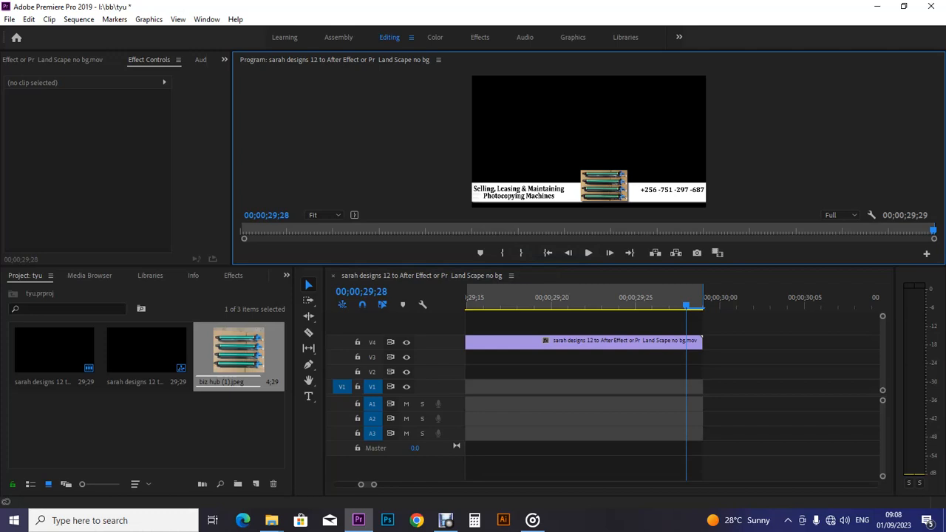
# - Open the media export settings for the sequence and choose the High Quality 1080p HD preset
pyautogui.click(9, 20)
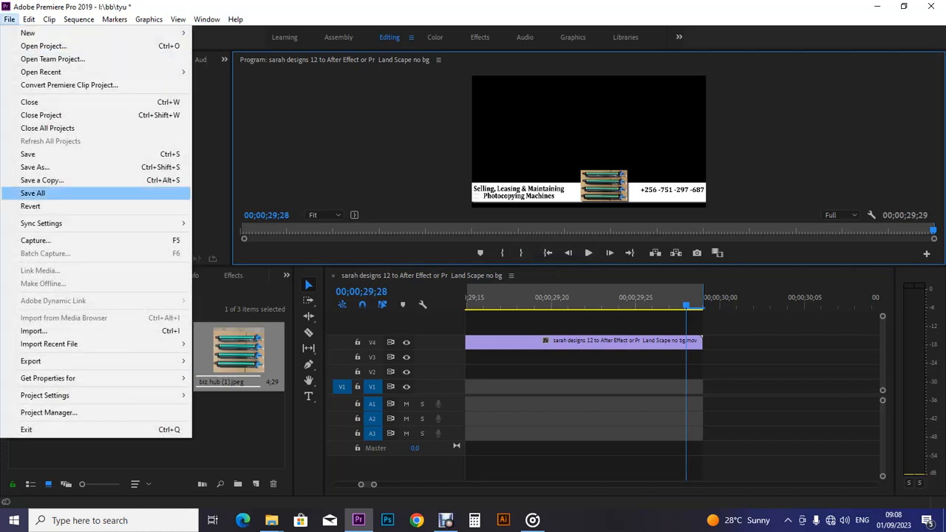
pyautogui.moveTo(30, 361)
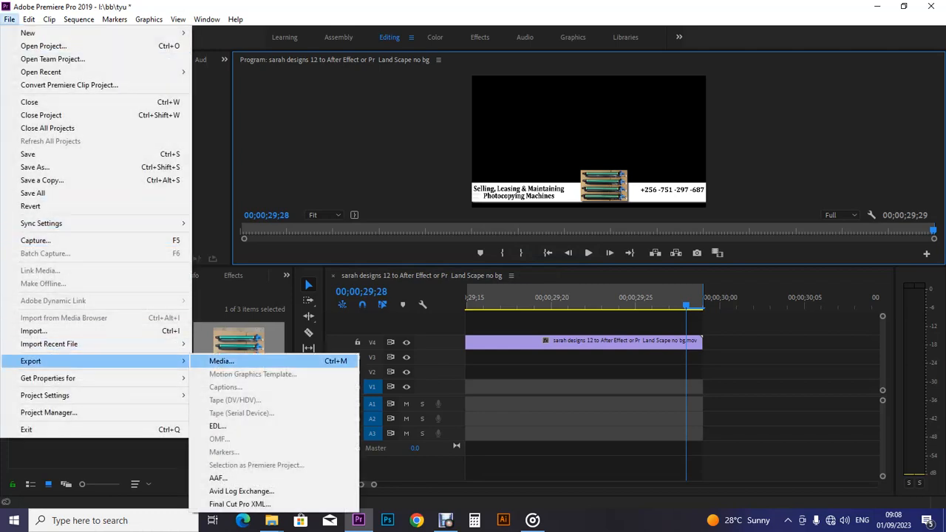
pyautogui.click(221, 361)
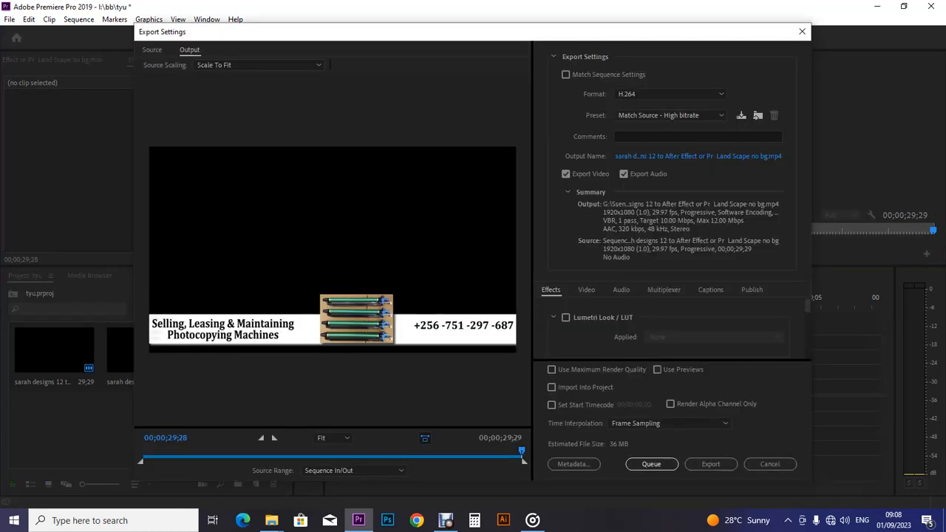
pyautogui.click(669, 115)
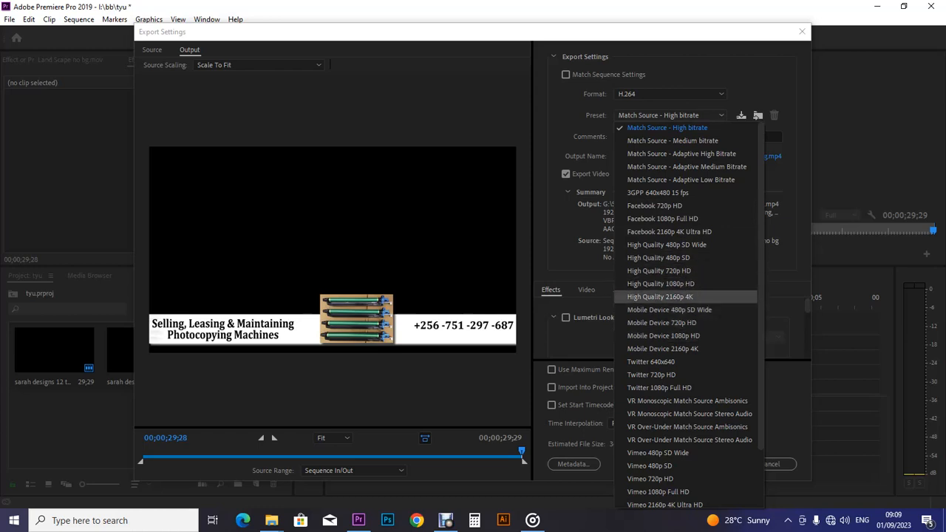
pyautogui.press('Escape')
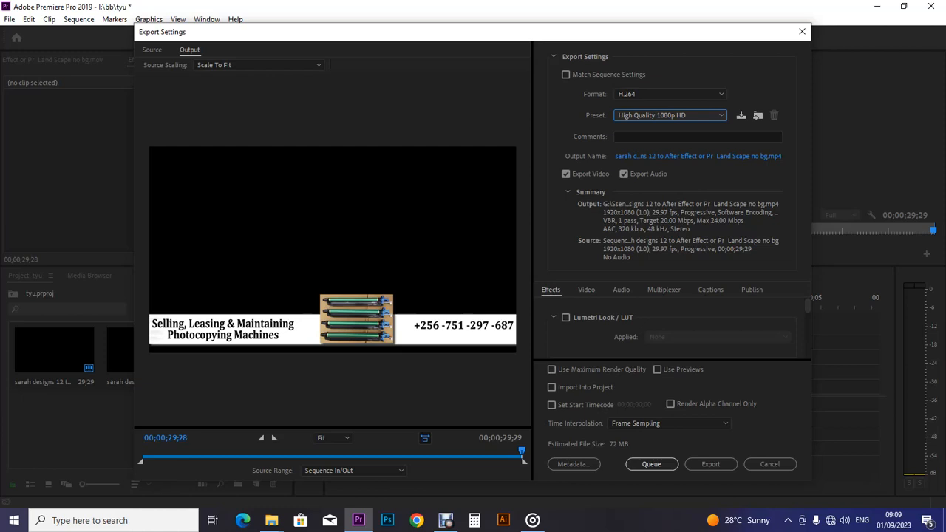
# - Examine the export's video settings, including the basic video, encoding, bitrate, advanced and VR sections
pyautogui.click(586, 289)
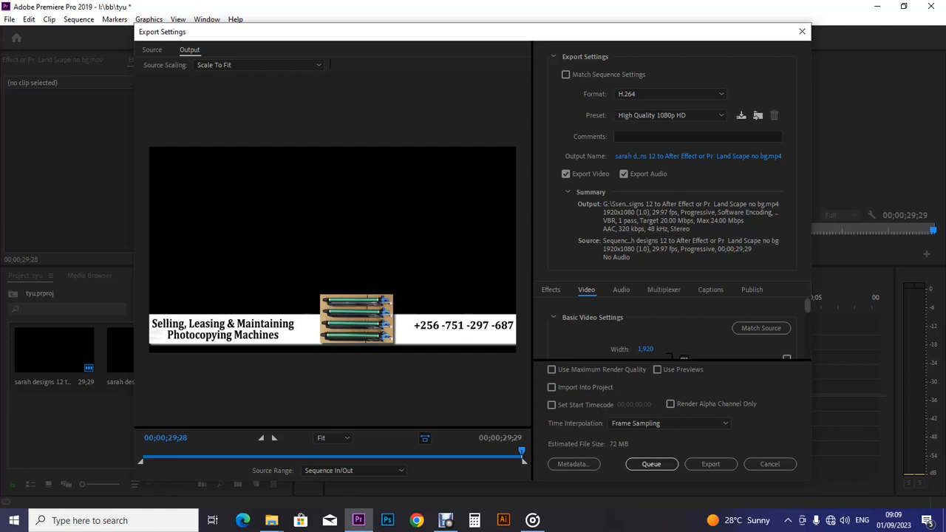
pyautogui.scroll(-5, 673, 333)
pyautogui.scroll(-5, 673, 333)
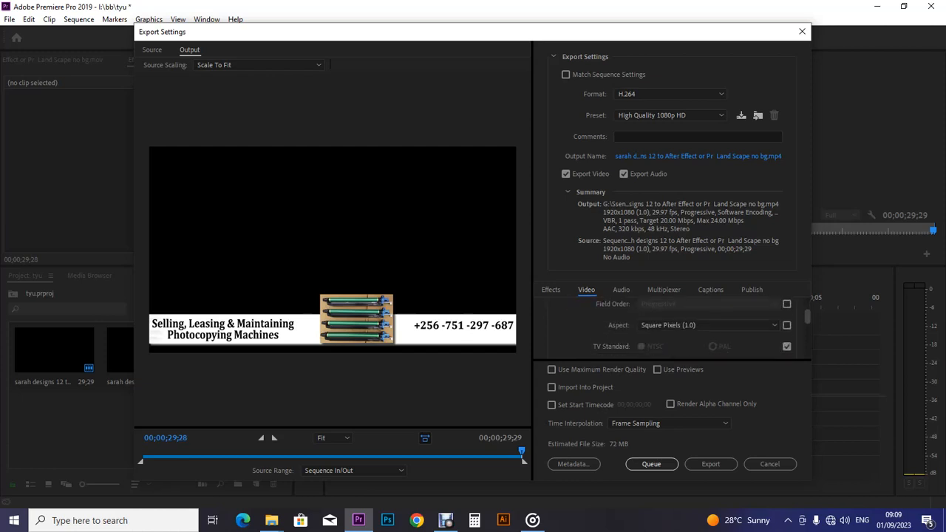
pyautogui.scroll(-5, 673, 332)
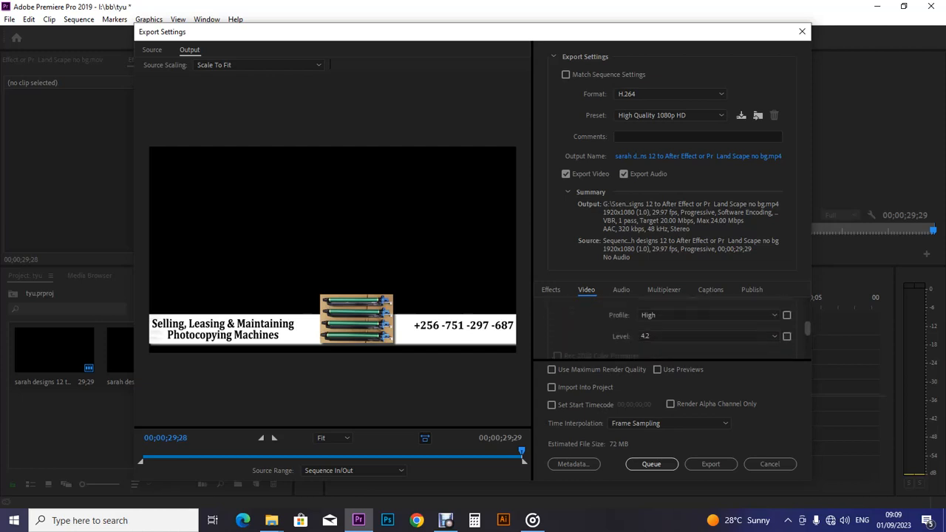
pyautogui.scroll(-4, 673, 329)
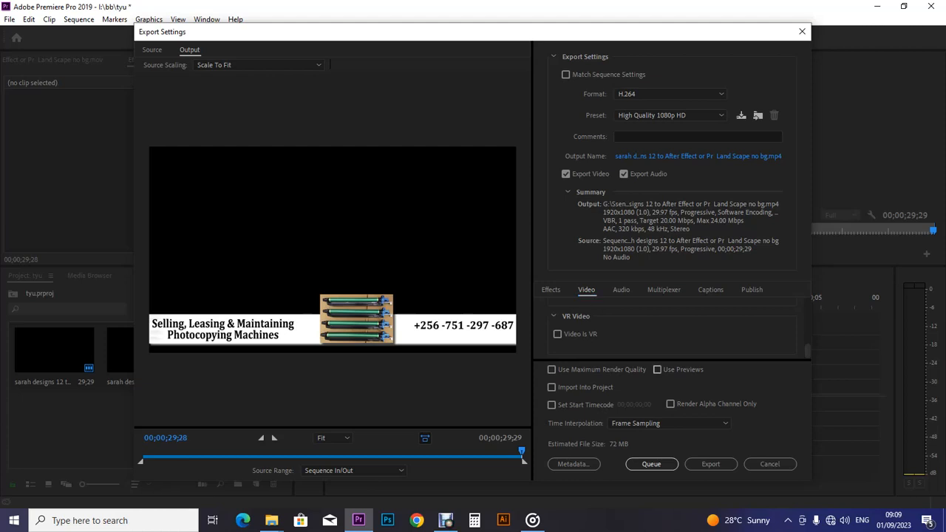
pyautogui.scroll(3, 673, 326)
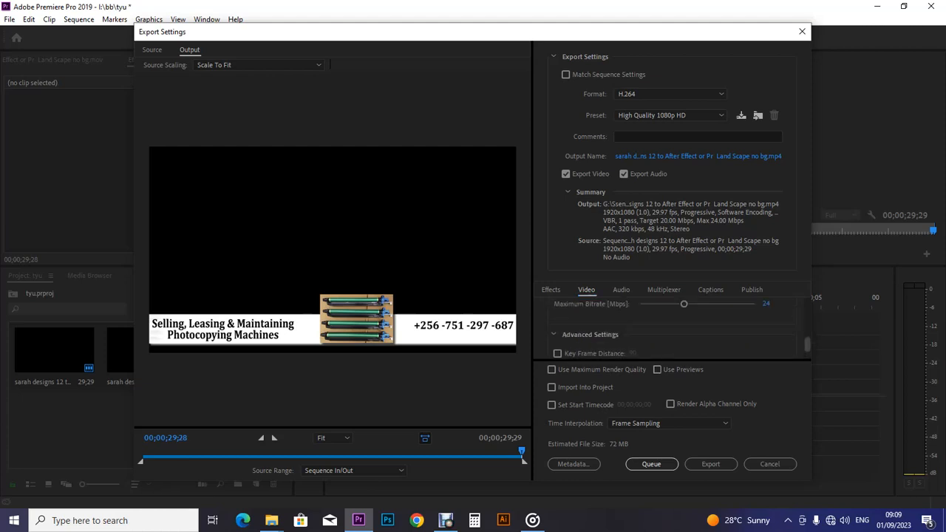
pyautogui.scroll(-2, 673, 325)
pyautogui.scroll(1, 673, 325)
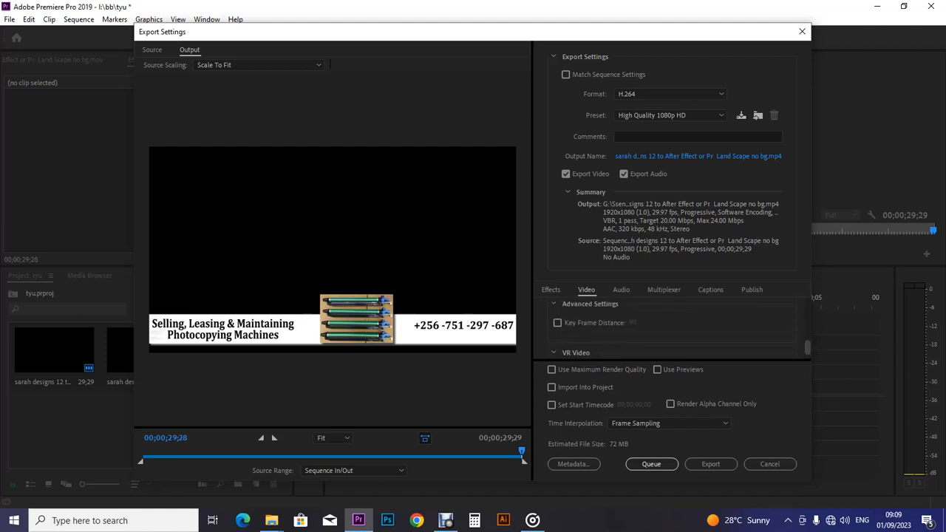
pyautogui.click(554, 304)
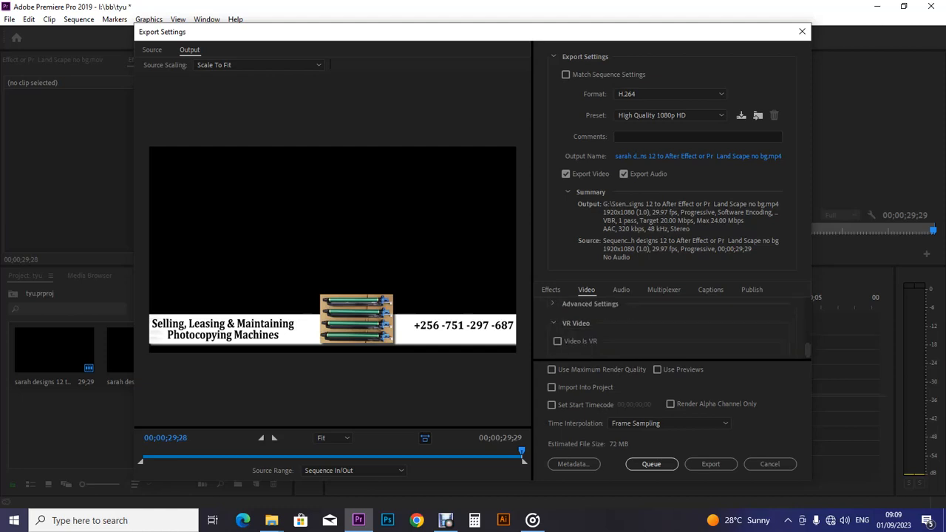
pyautogui.click(553, 304)
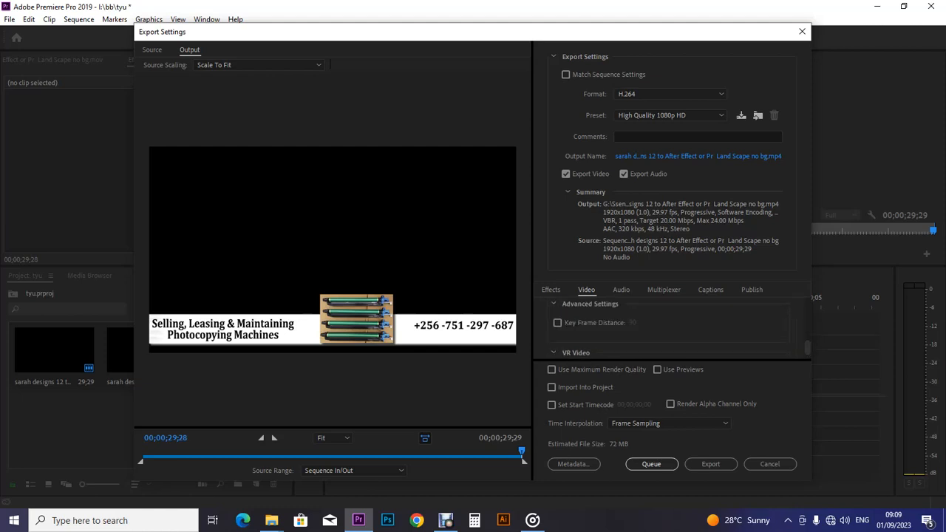
pyautogui.scroll(3, 673, 325)
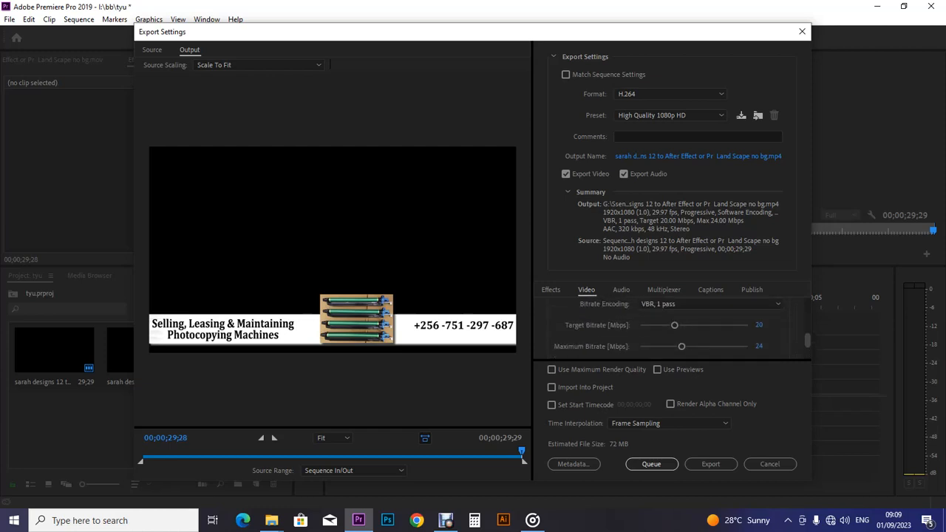
pyautogui.scroll(4, 673, 325)
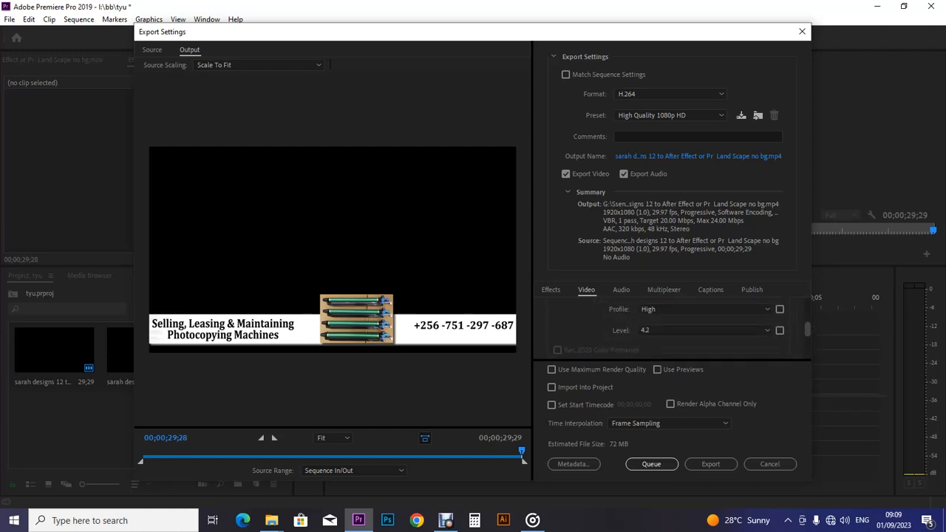
pyautogui.scroll(4, 673, 326)
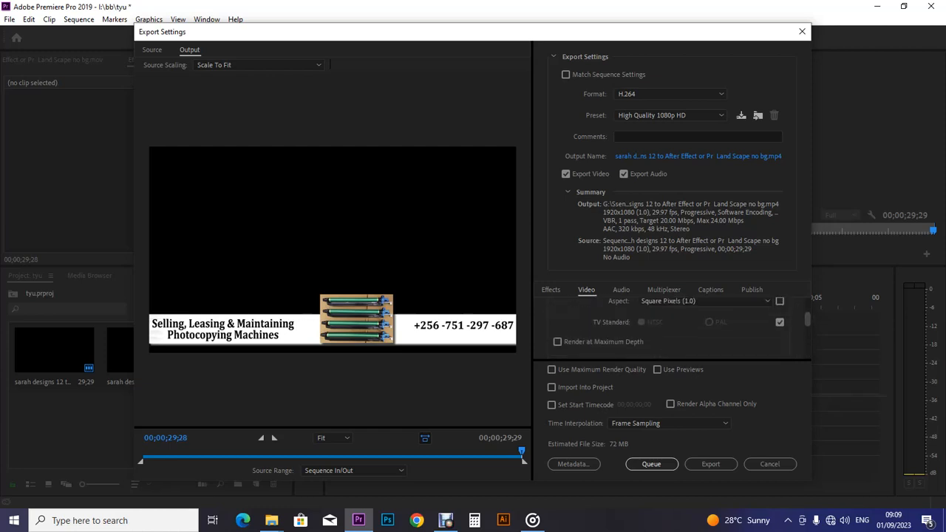
pyautogui.scroll(3, 673, 325)
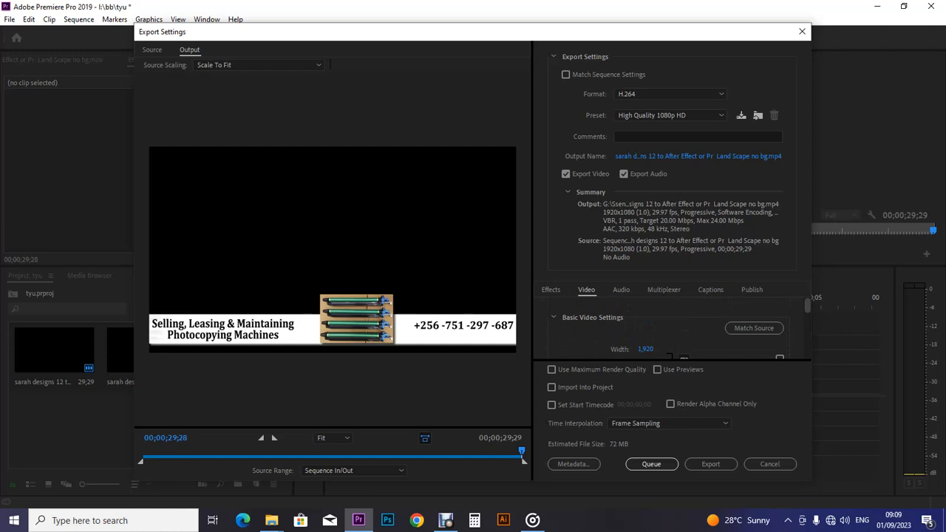
pyautogui.scroll(-7, 673, 325)
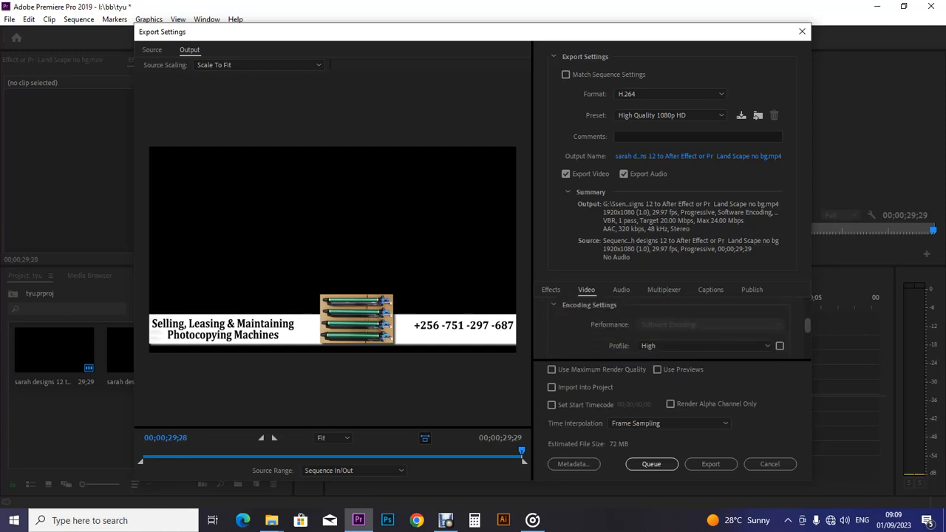
pyautogui.scroll(-5, 673, 325)
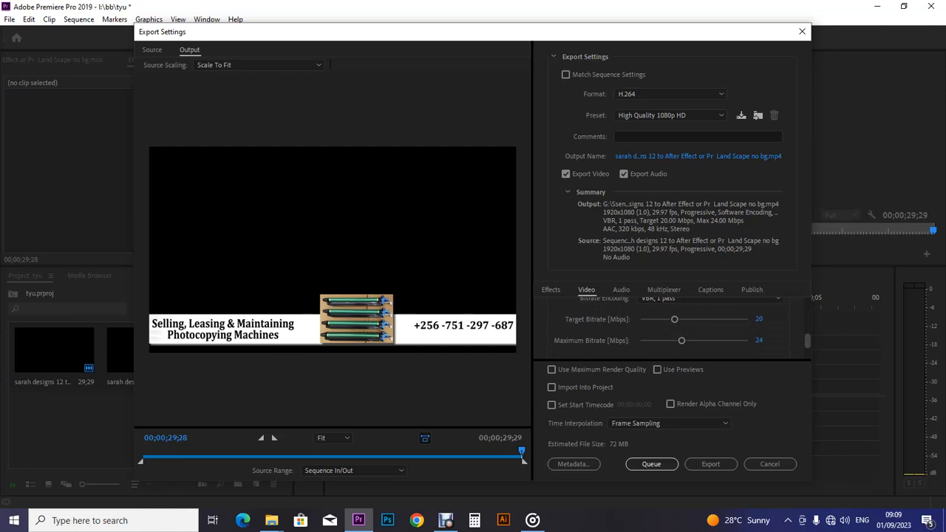
pyautogui.scroll(-4, 673, 325)
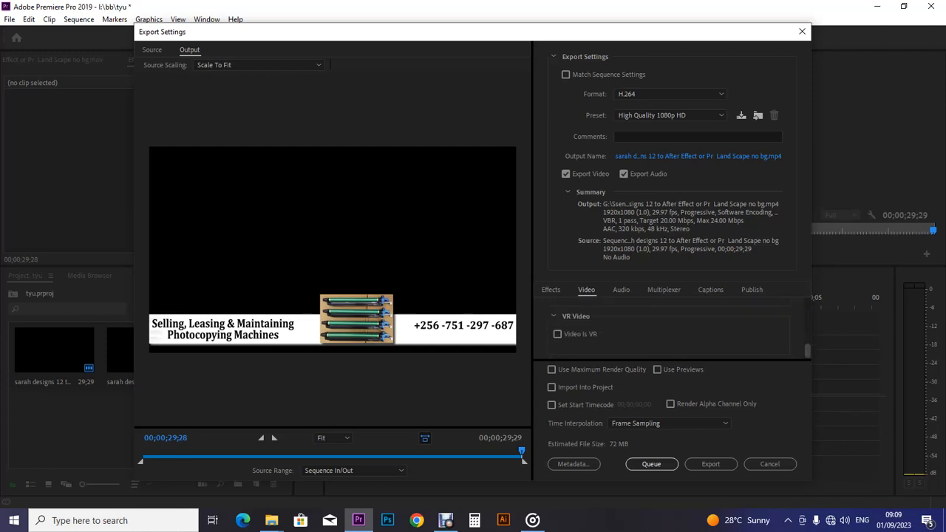
pyautogui.scroll(10, 673, 325)
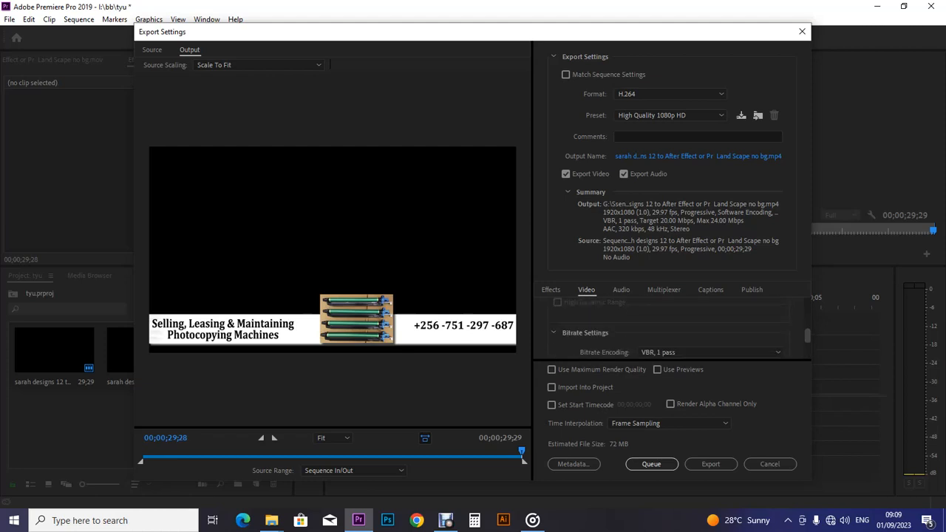
# - Examine the H.264 export's audio settings and its basic video, encoding, bitrate and VR video settings
pyautogui.scroll(3, 673, 325)
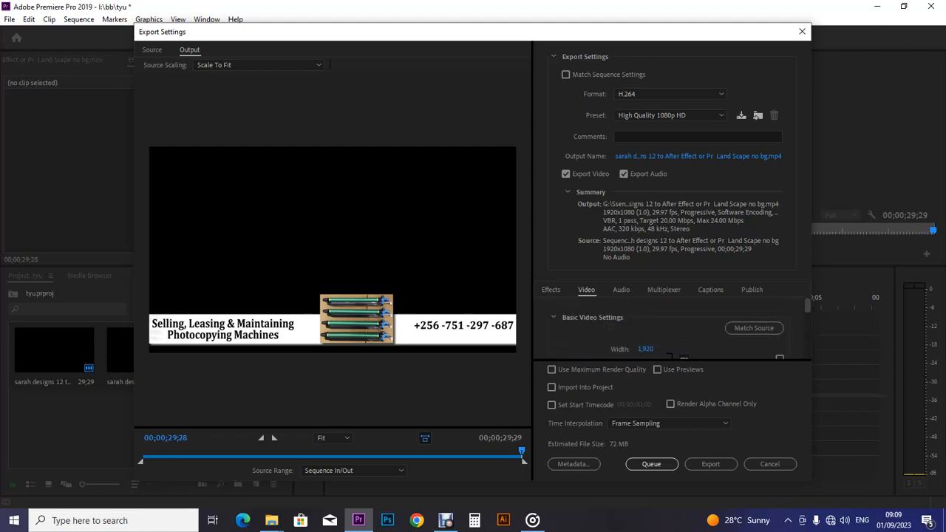
pyautogui.click(663, 290)
pyautogui.click(621, 290)
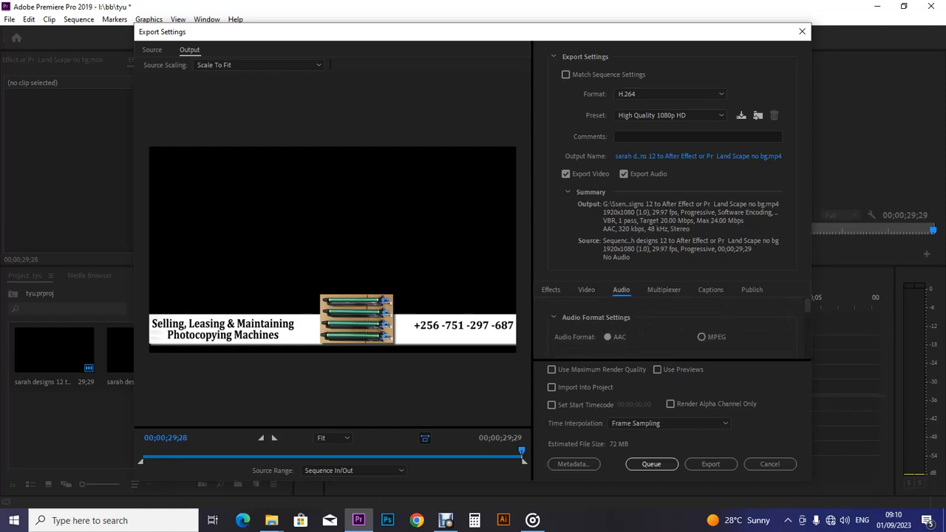
pyautogui.click(586, 290)
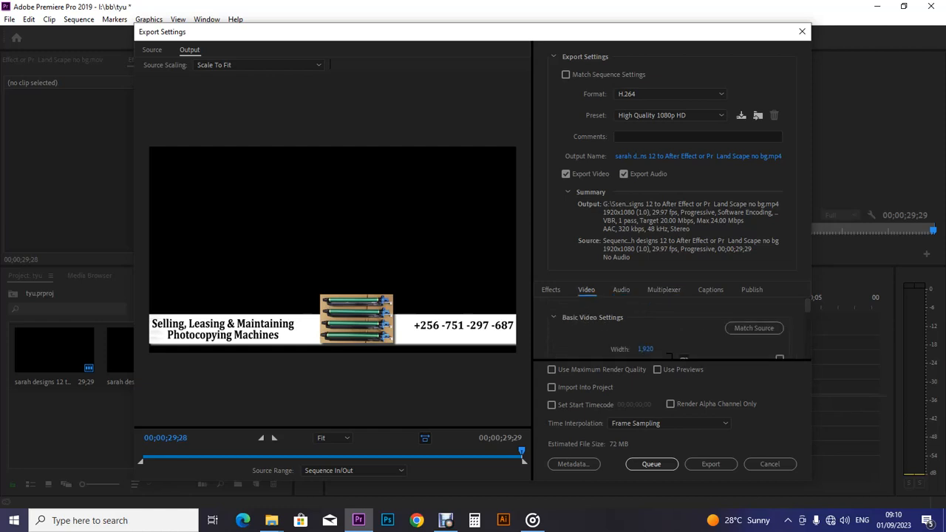
pyautogui.scroll(-5, 672, 329)
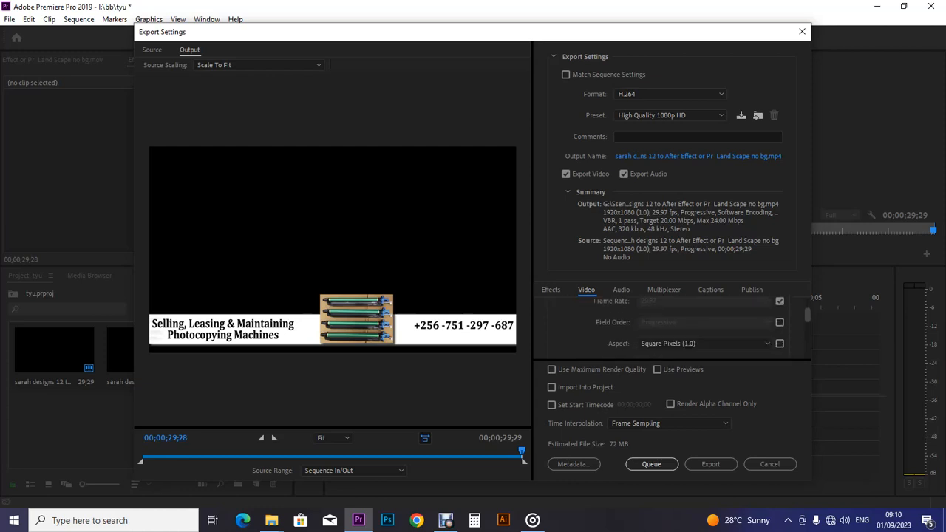
pyautogui.scroll(5, 673, 329)
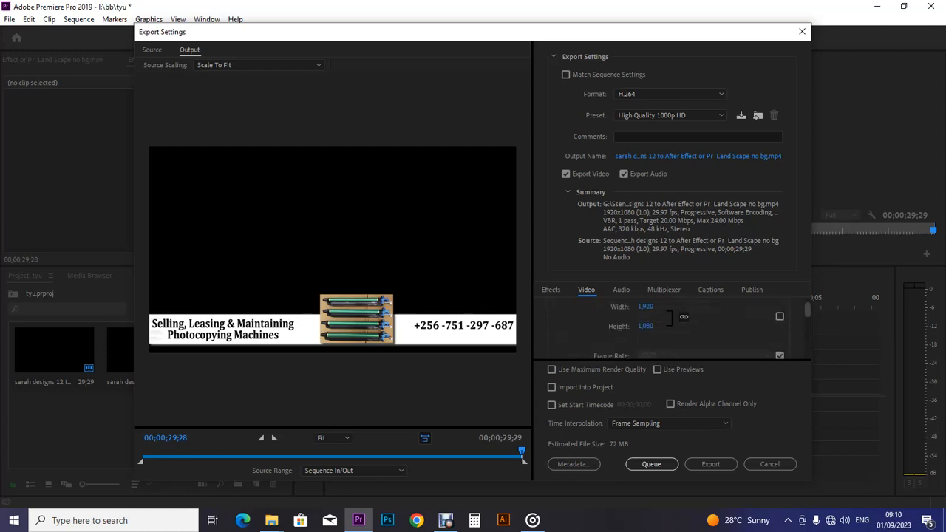
pyautogui.scroll(-4, 673, 329)
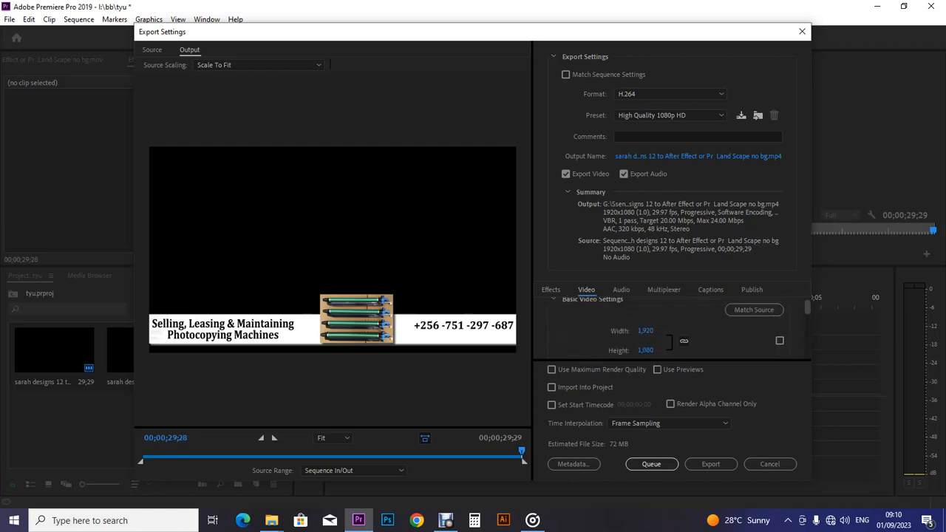
pyautogui.scroll(-5, 673, 329)
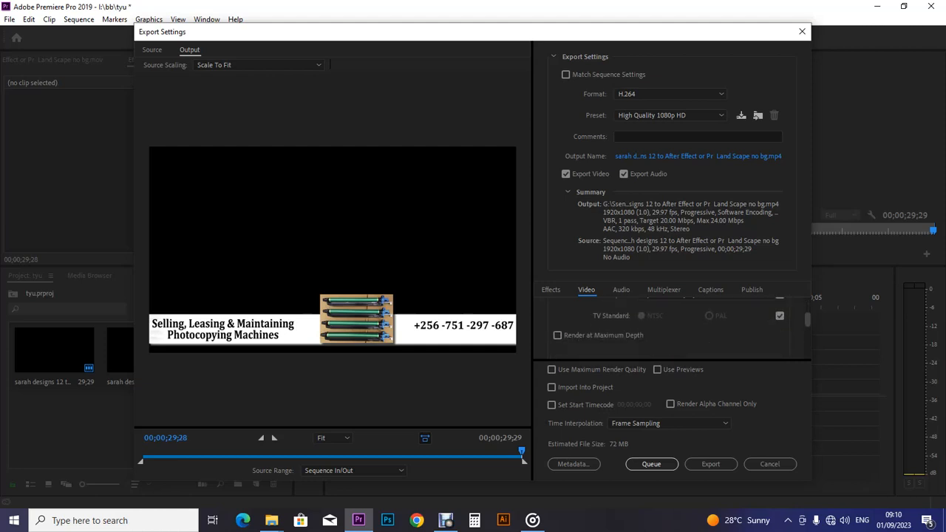
pyautogui.scroll(-5, 673, 329)
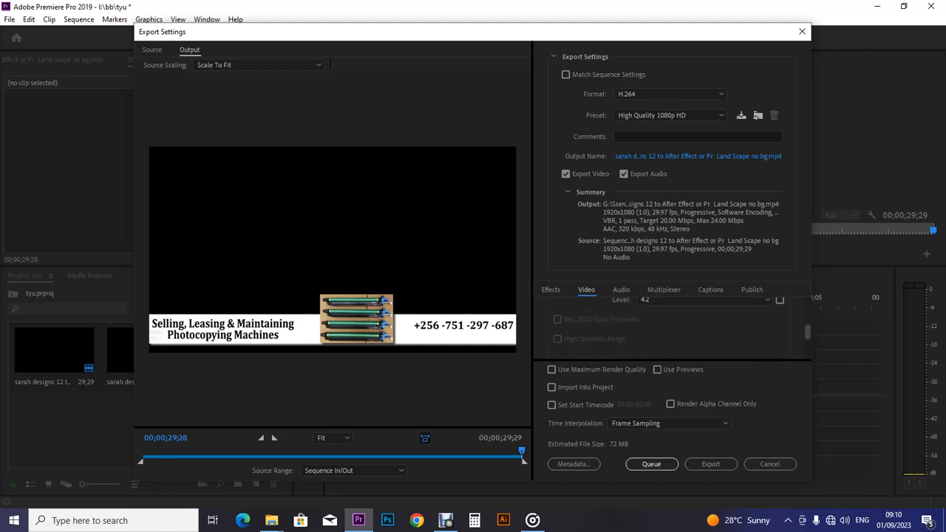
pyautogui.scroll(-6, 673, 329)
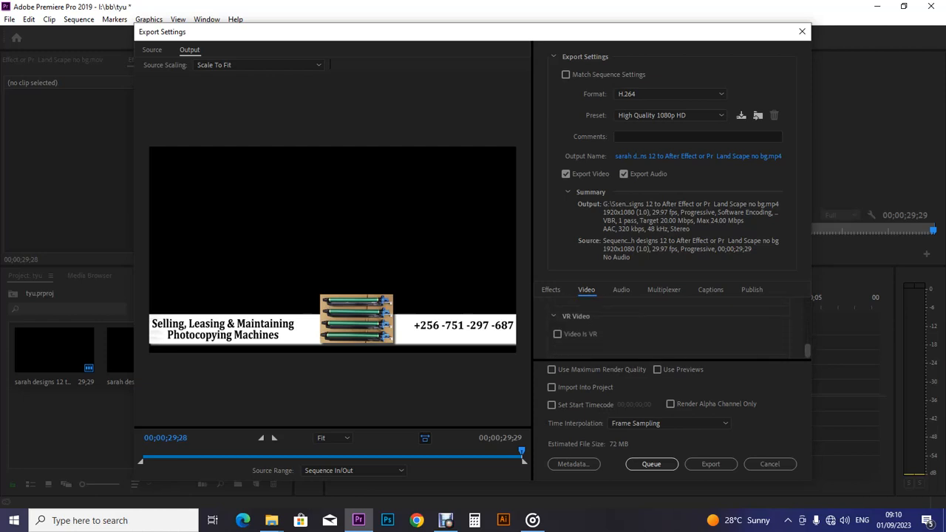
# - Review the export's effects settings, from Lumetri Look / LUT and SDR Conform through Timecode Overlay to the report location
pyautogui.click(551, 290)
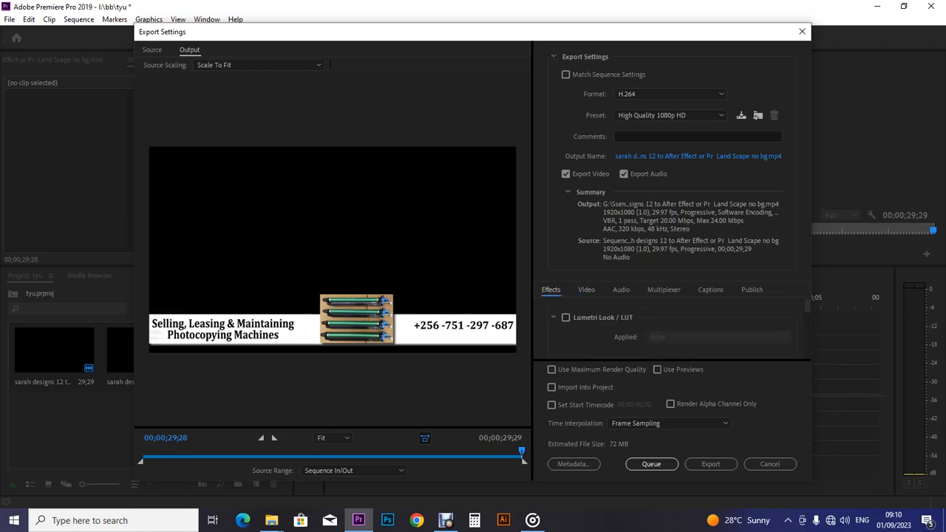
pyautogui.scroll(-5, 673, 329)
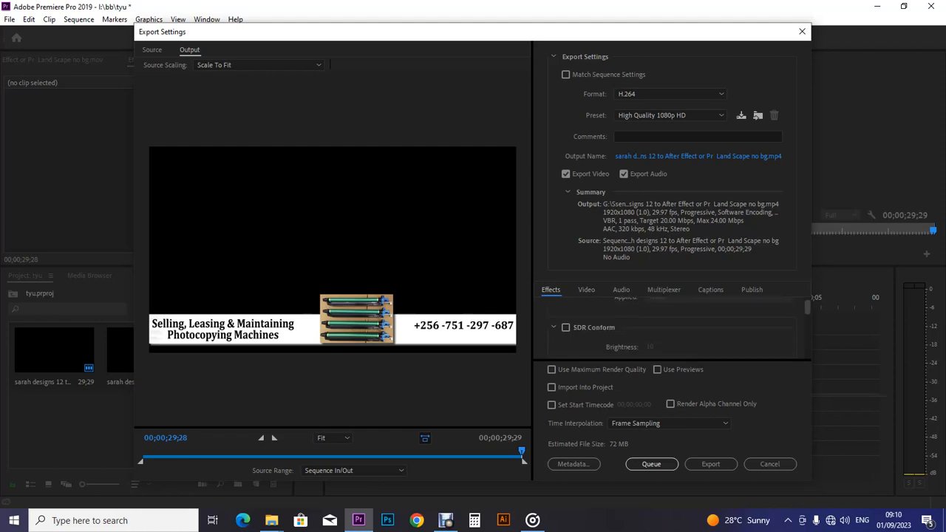
pyautogui.scroll(-4, 673, 328)
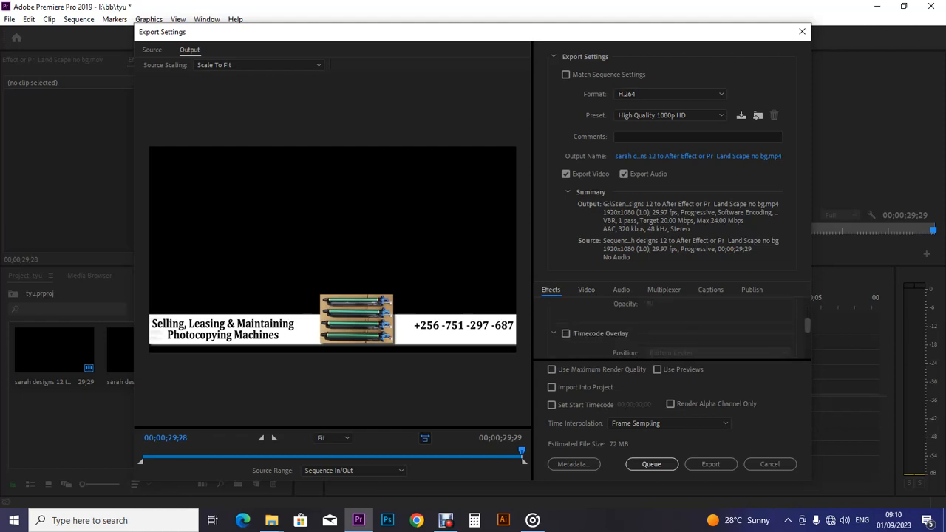
pyautogui.scroll(-4, 672, 329)
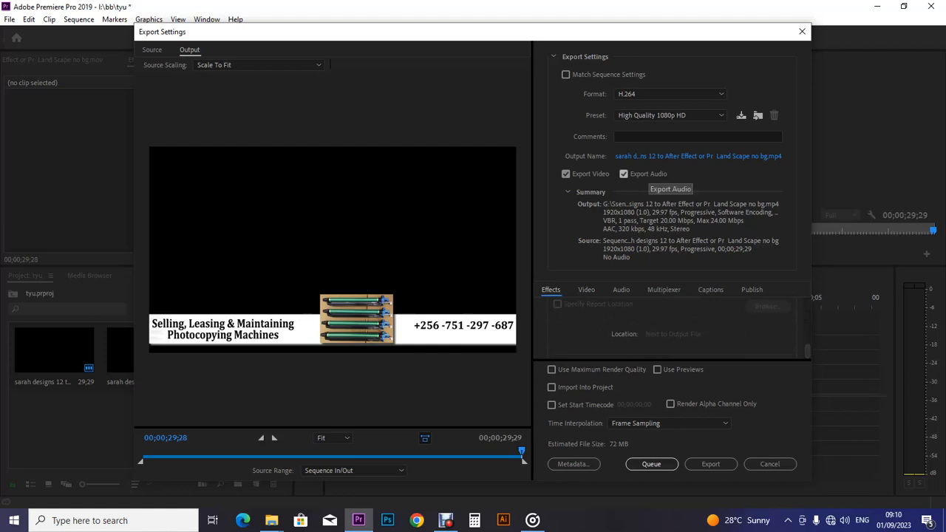
# - Toggle Export Video off and back on, and check the H.264 video settings through to the VR Video section
pyautogui.click(565, 174)
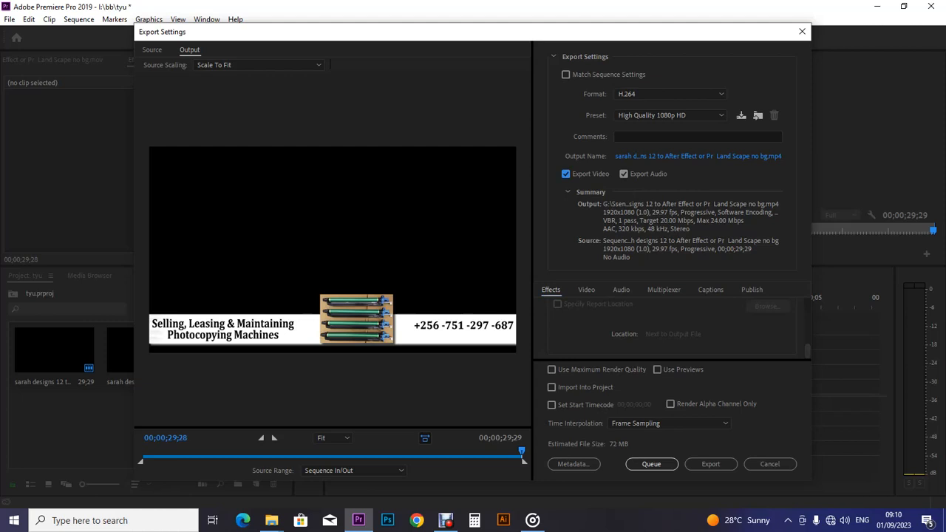
pyautogui.click(565, 174)
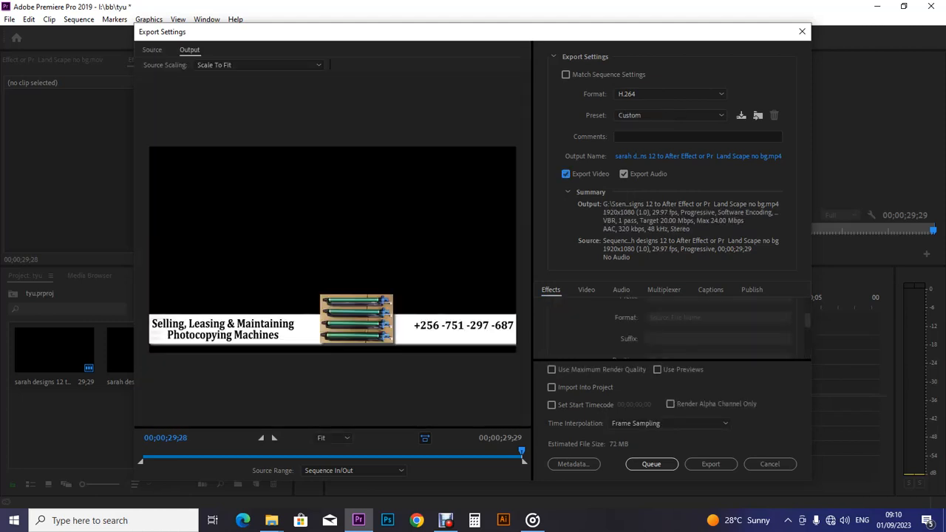
pyautogui.click(586, 290)
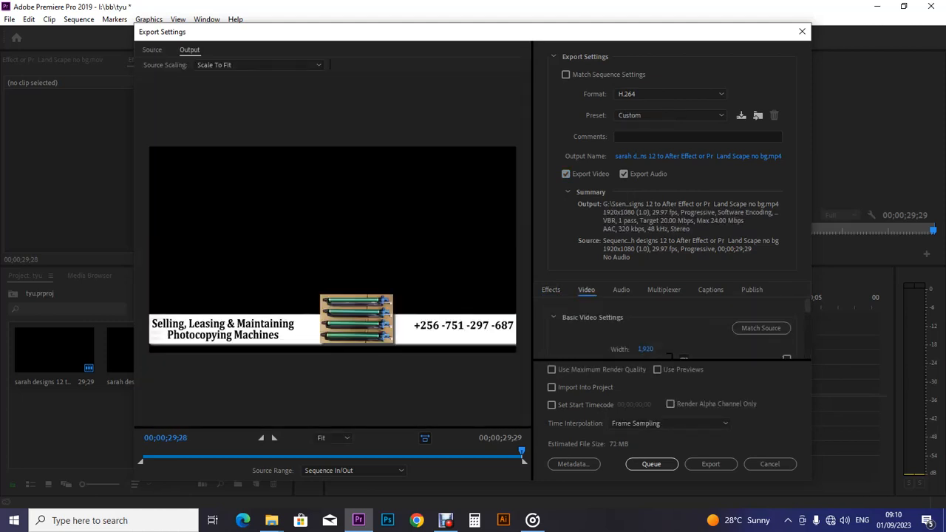
pyautogui.scroll(-5, 673, 326)
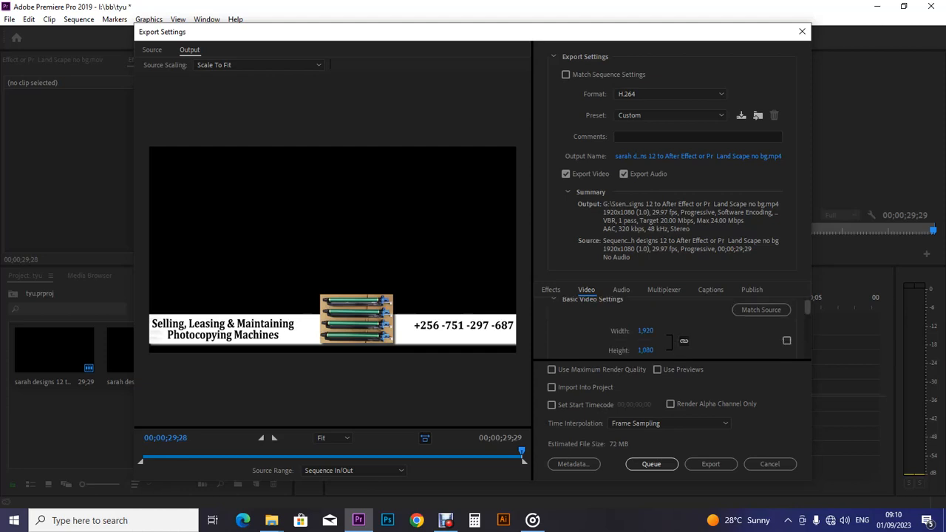
pyautogui.scroll(-6, 673, 325)
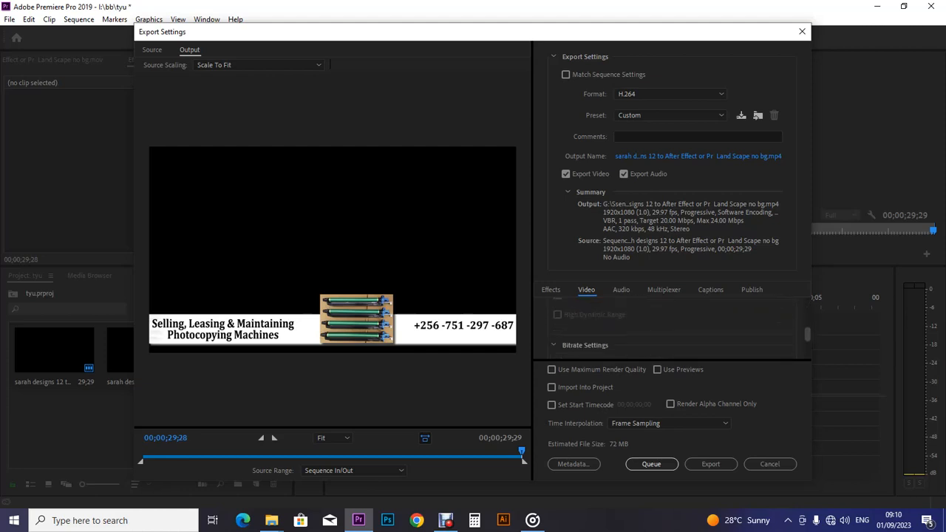
pyautogui.scroll(-3, 673, 326)
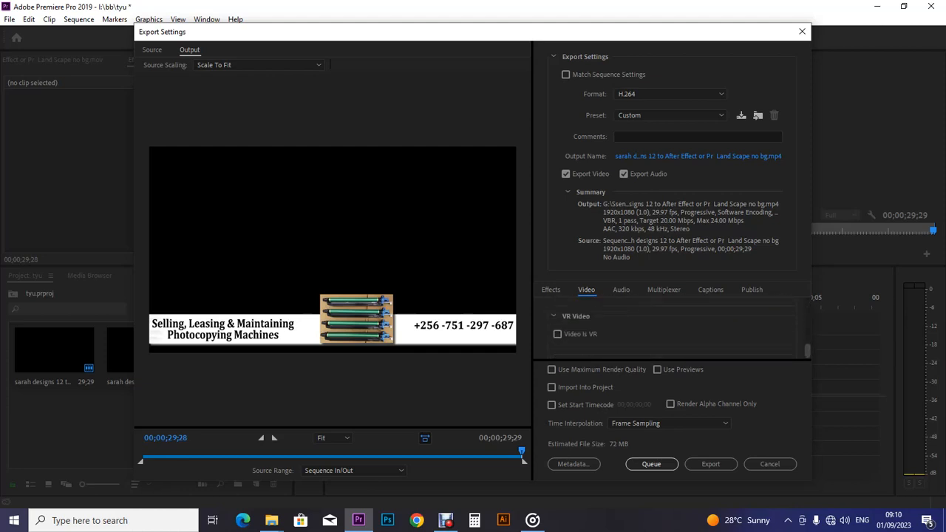
# - Set the export format to QuickTime with the GoPro CineForm RGB 12-bit with alpha at Maximum Bit Depth preset
pyautogui.click(680, 94)
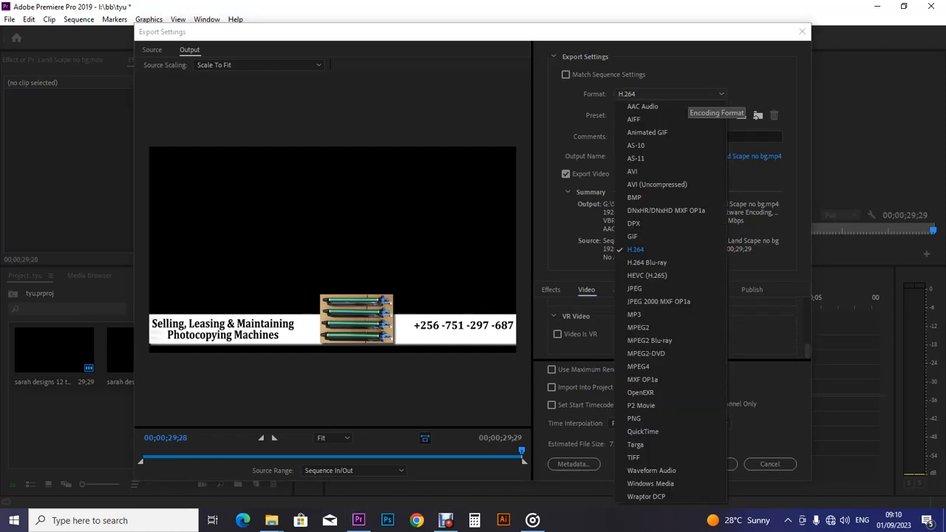
pyautogui.click(642, 432)
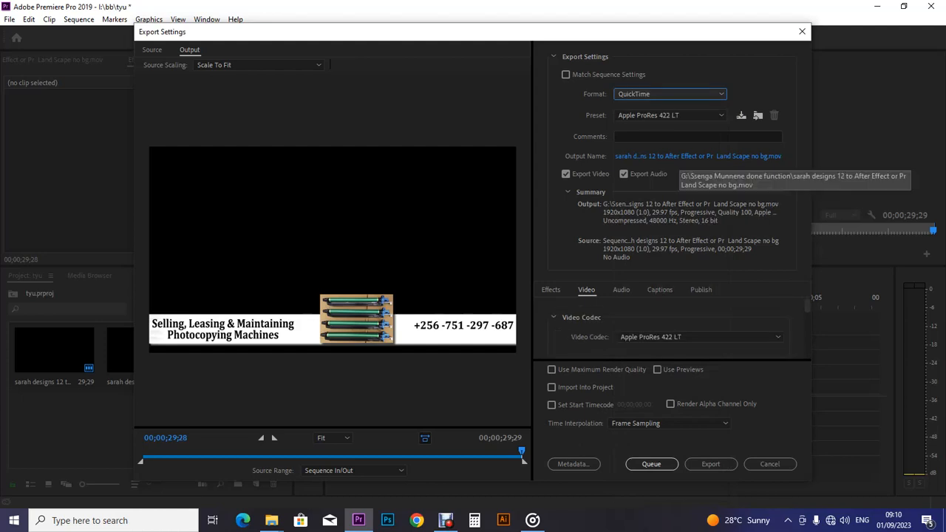
pyautogui.click(669, 115)
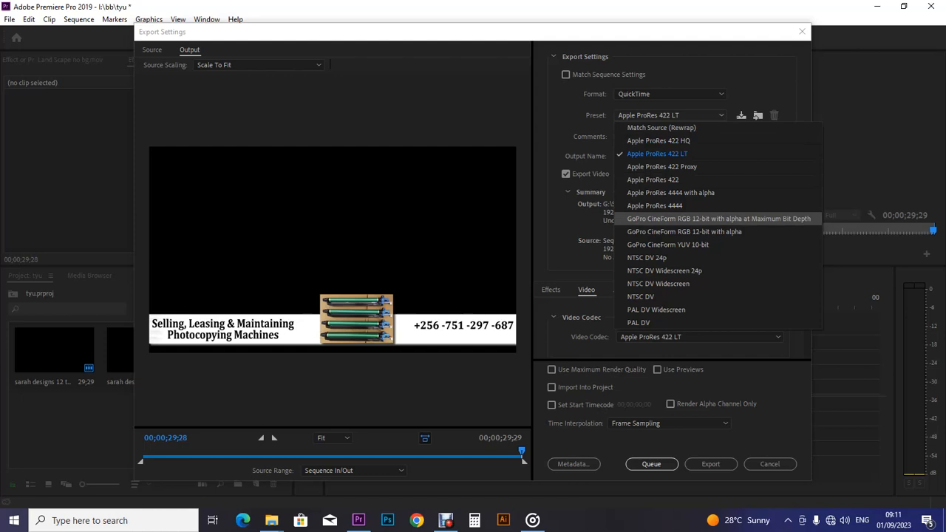
pyautogui.press('Return')
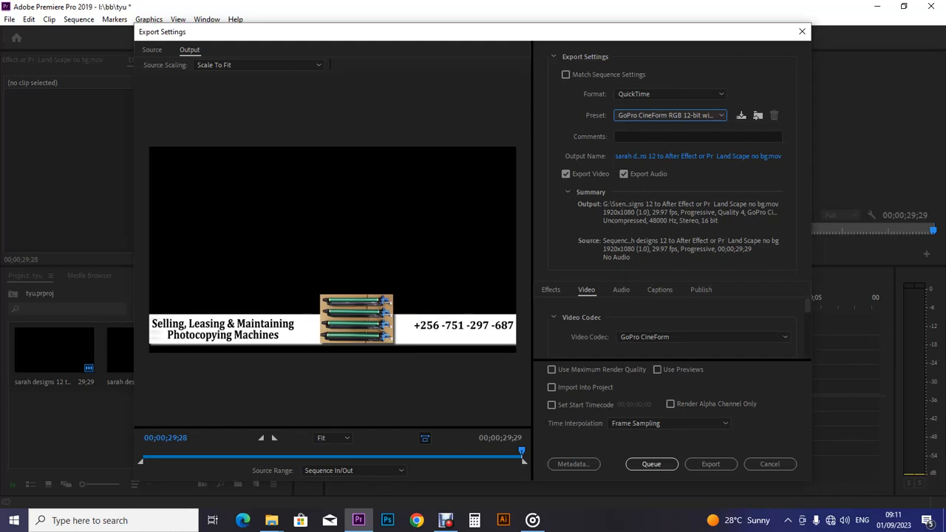
# - View the available QuickTime video codecs and the remaining video settings, and close the export settings without exporting
pyautogui.click(728, 337)
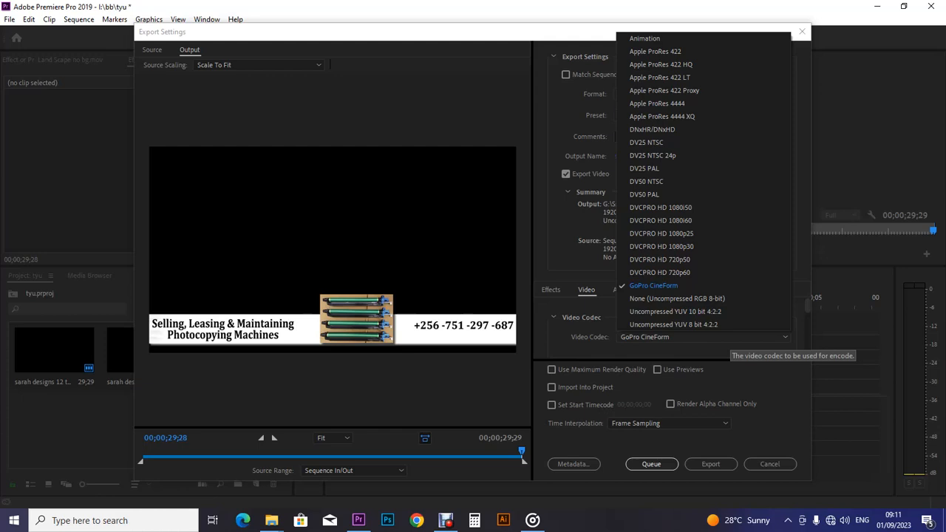
pyautogui.click(729, 324)
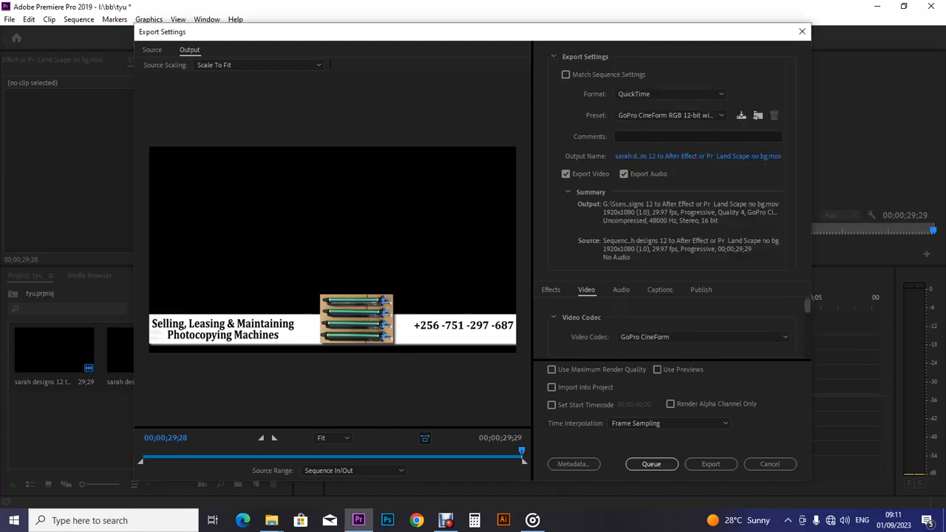
pyautogui.scroll(-5, 673, 329)
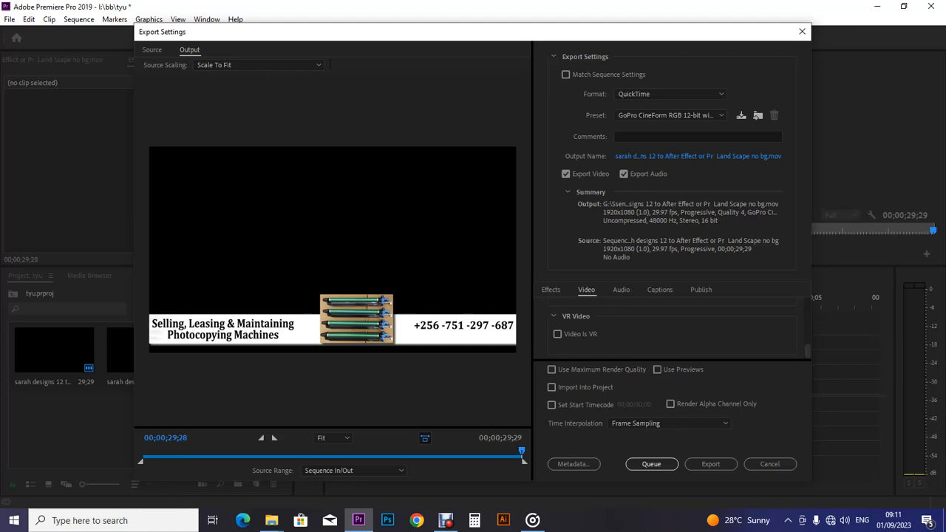
pyautogui.click(802, 31)
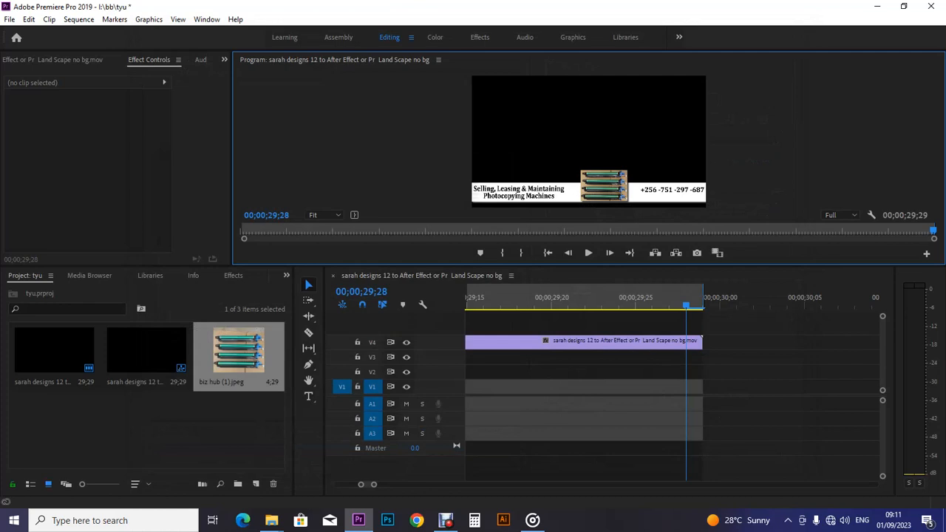
pyautogui.click(602, 298)
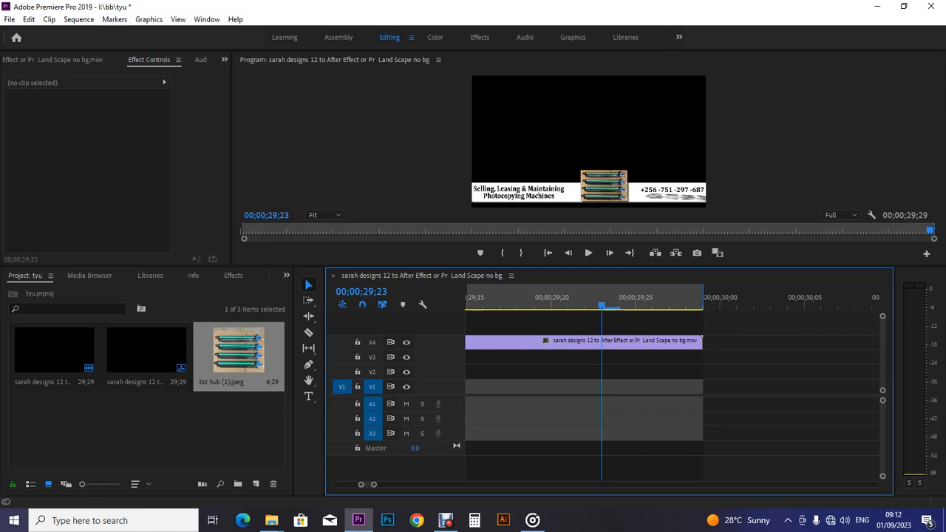
pyautogui.rightClick(158, 403)
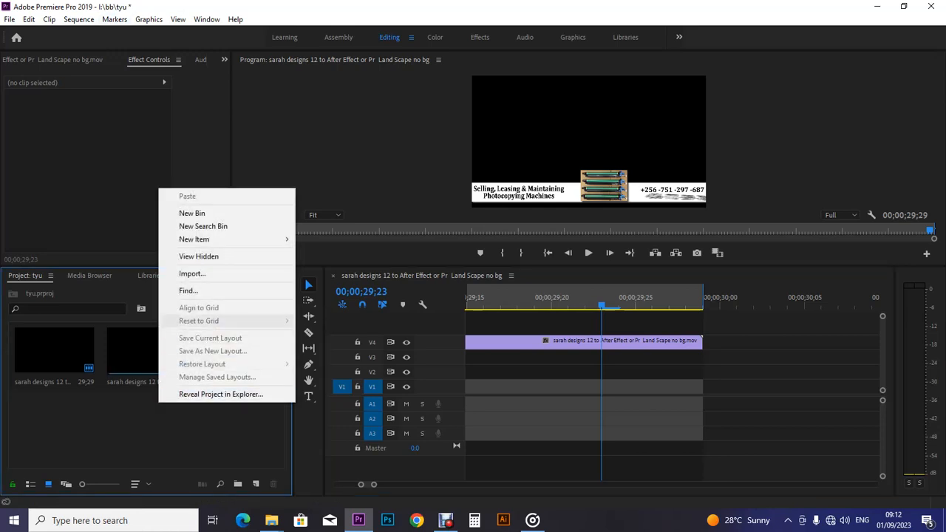
pyautogui.click(143, 421)
pyautogui.rightClick(142, 421)
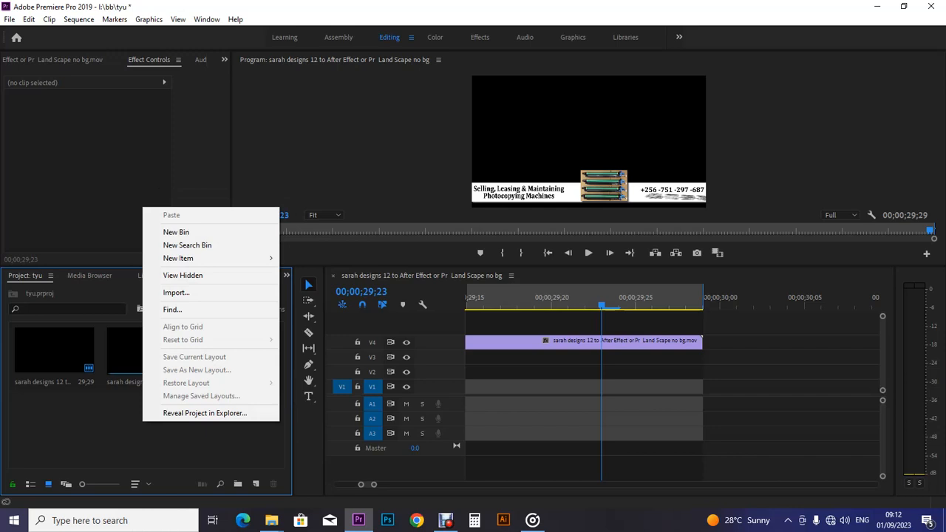
pyautogui.press('Escape')
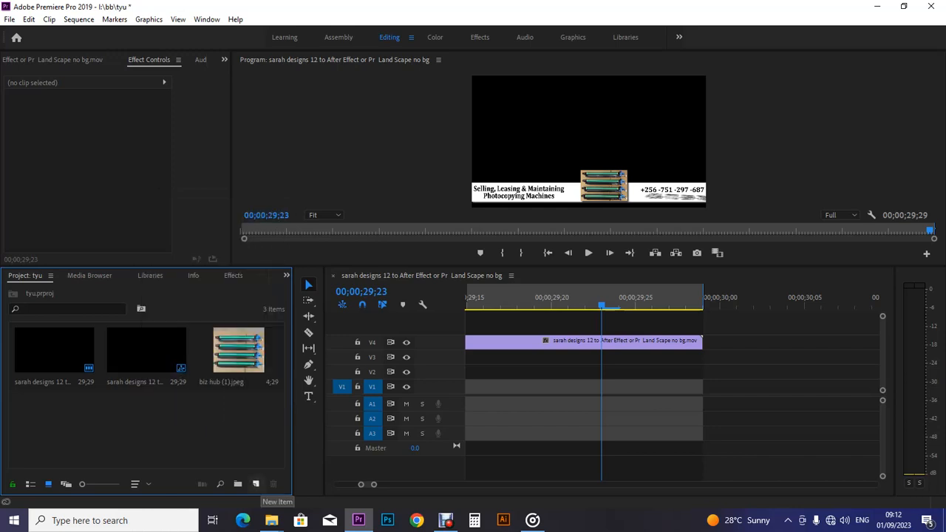
# - Create a 1920 by 1080 Bars and Tone item at 29.97 fps Drop-Frame and 48000 Hz, and delete it from the project
pyautogui.click(256, 484)
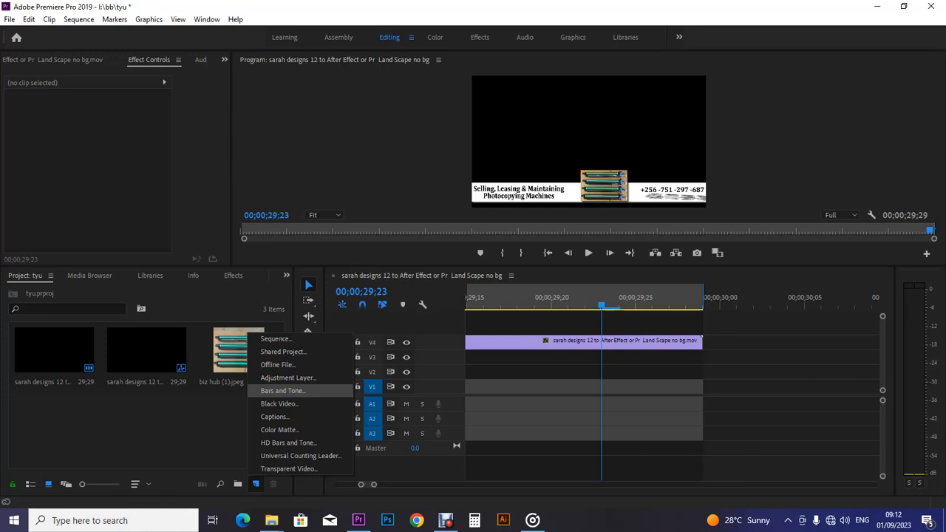
pyautogui.click(282, 390)
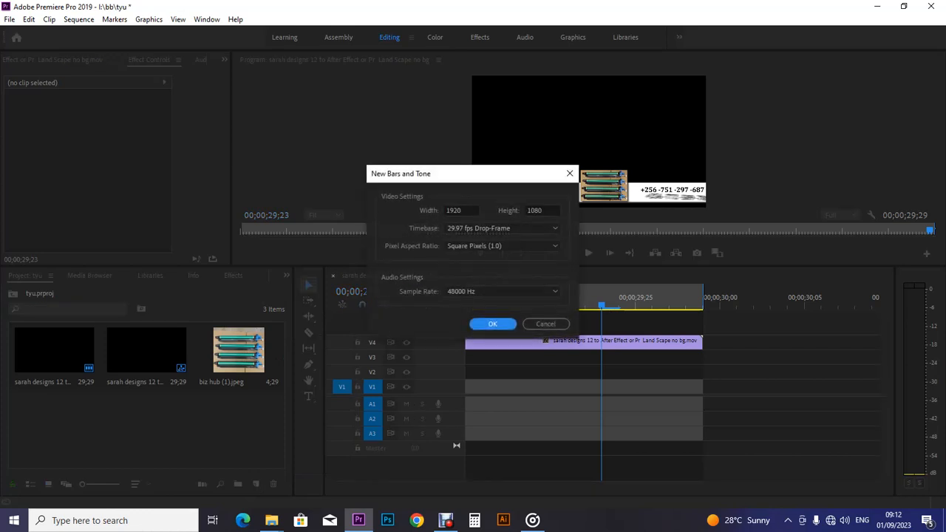
pyautogui.click(492, 323)
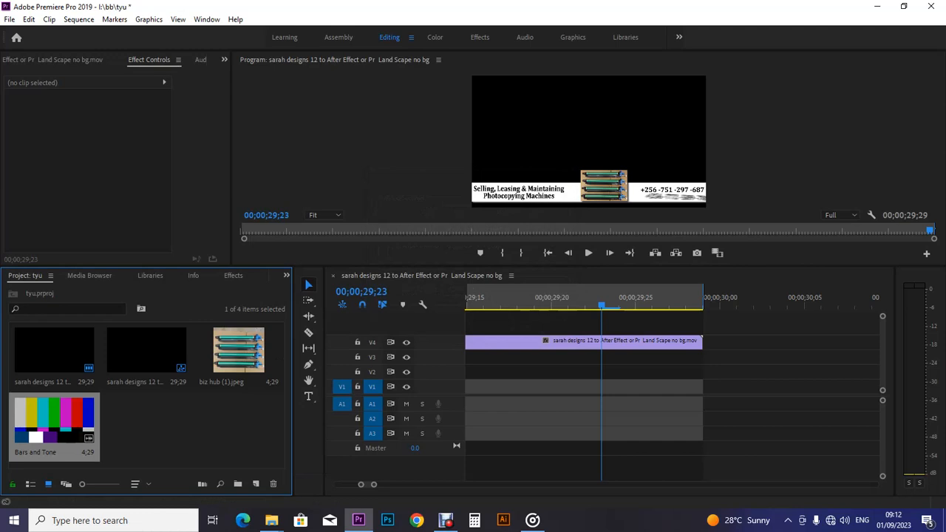
pyautogui.press('Delete')
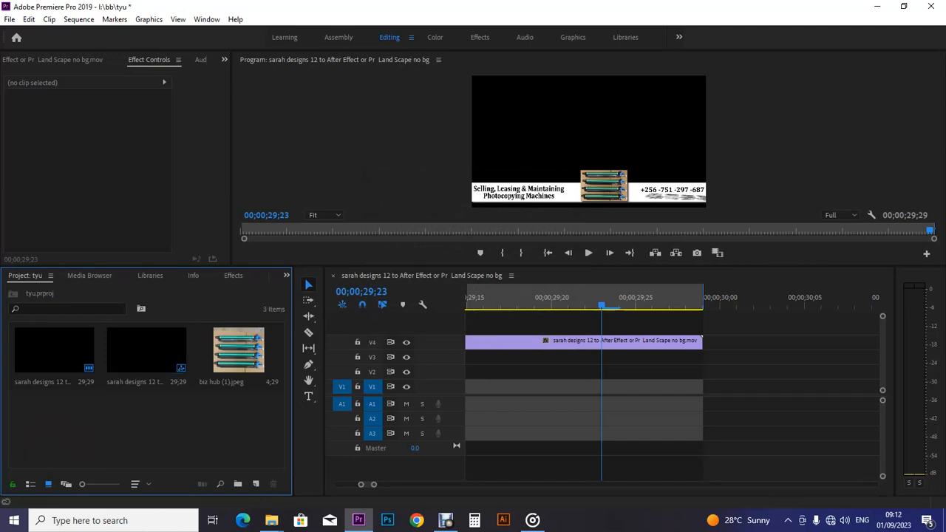
# - Play the end of the banner sequence from 00;00;29;17 and again from 00;00;29;09
pyautogui.click(500, 298)
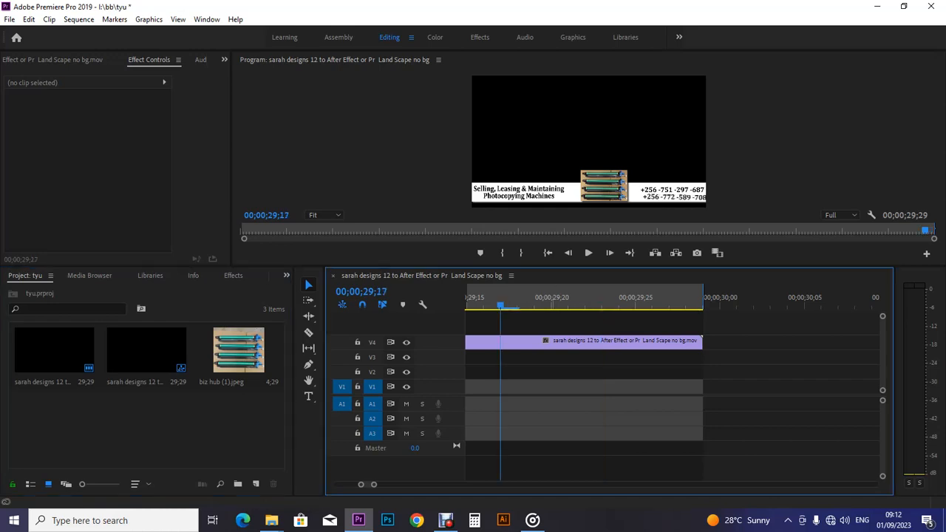
pyautogui.click(588, 253)
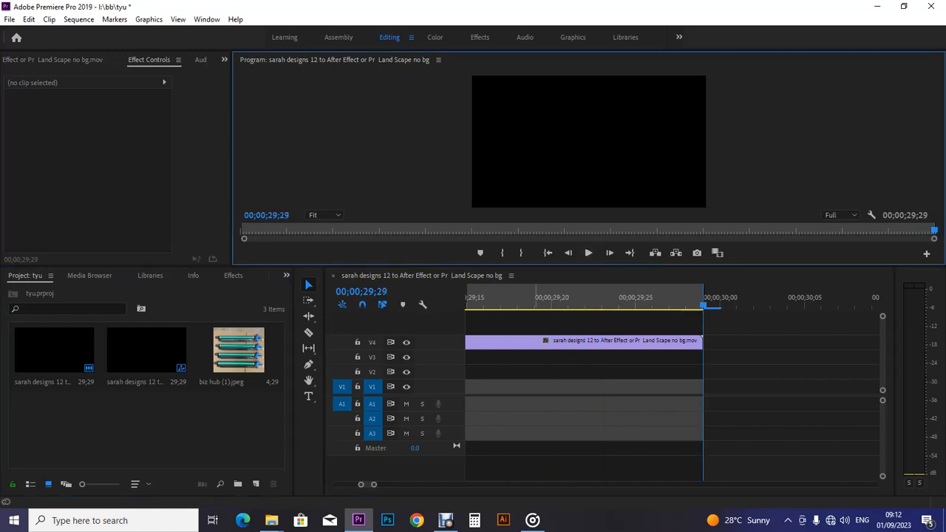
pyautogui.moveTo(703, 301); pyautogui.dragTo(500, 302)
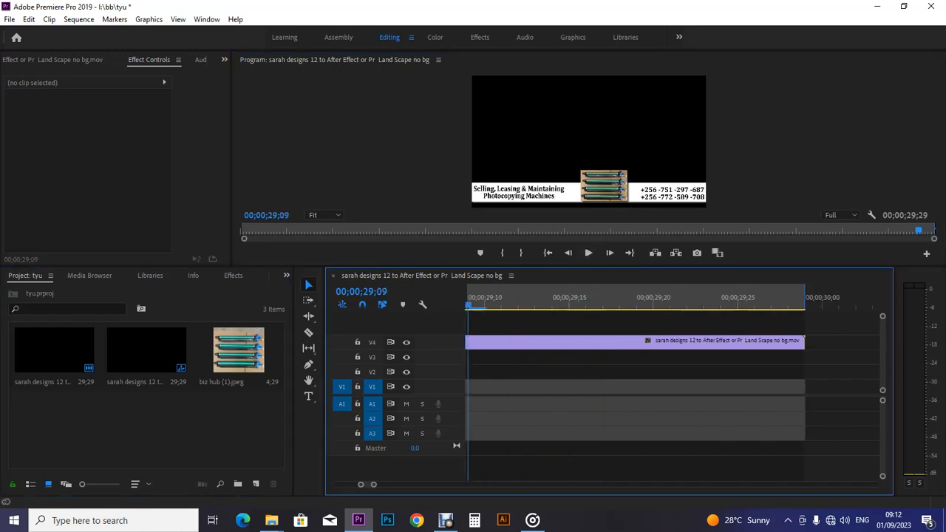
pyautogui.click(588, 253)
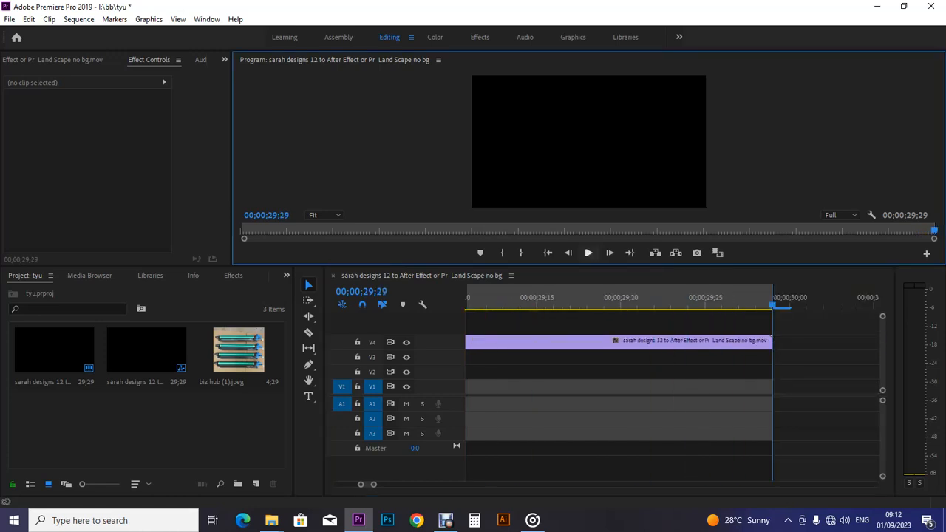